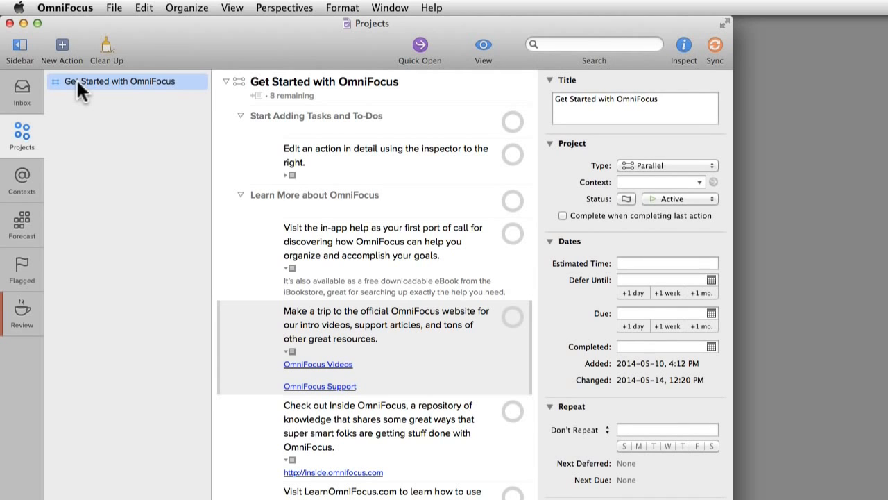
# Delete the Get Started with OmniFocus project together with its hidden actions
pyautogui.press('Delete')
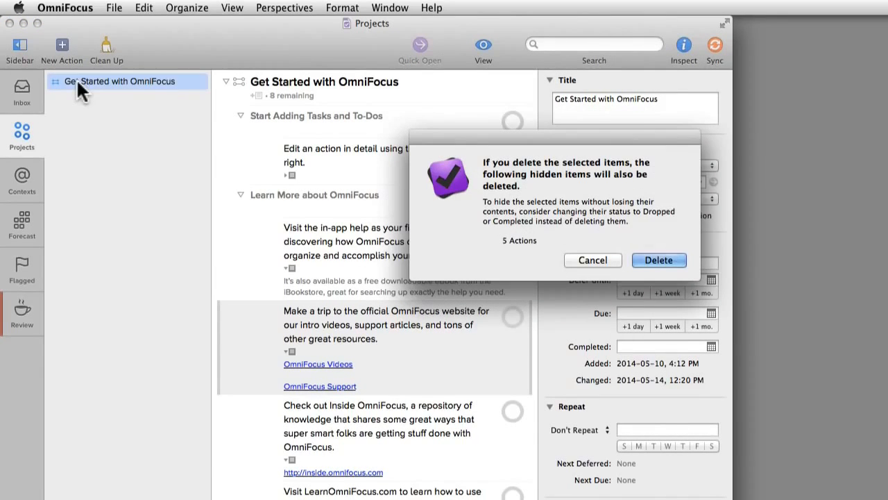
pyautogui.click(663, 260)
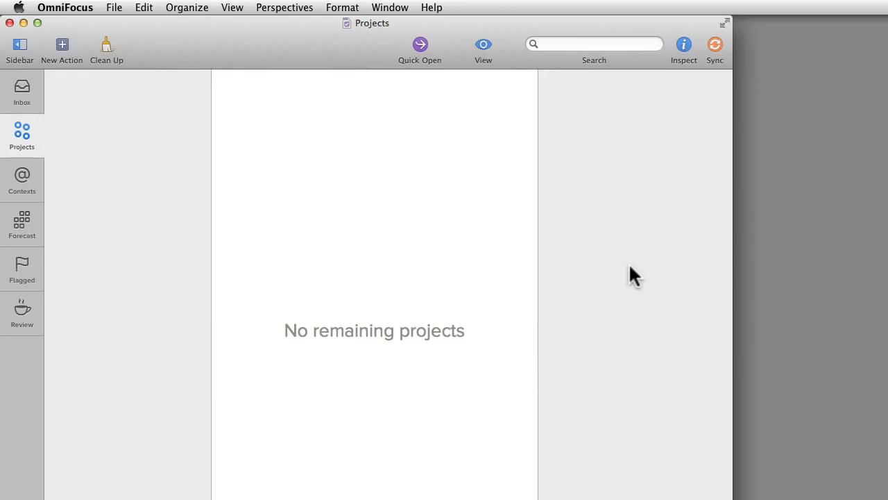
pyautogui.click(429, 7)
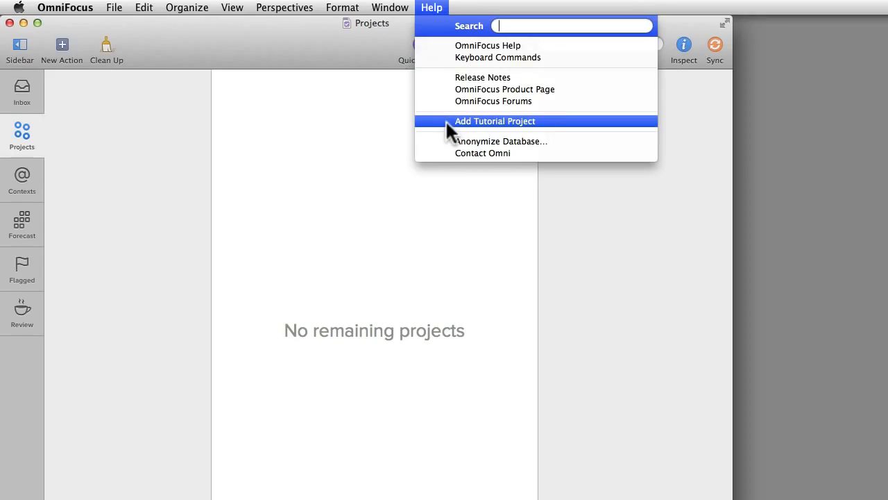
pyautogui.click(327, 186)
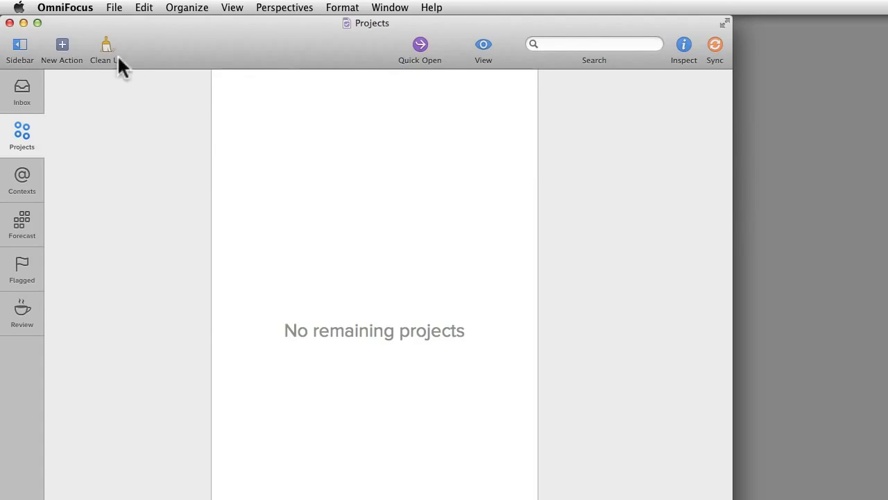
# Create a new project named Plan Trip to Vancouver
pyautogui.click(114, 7)
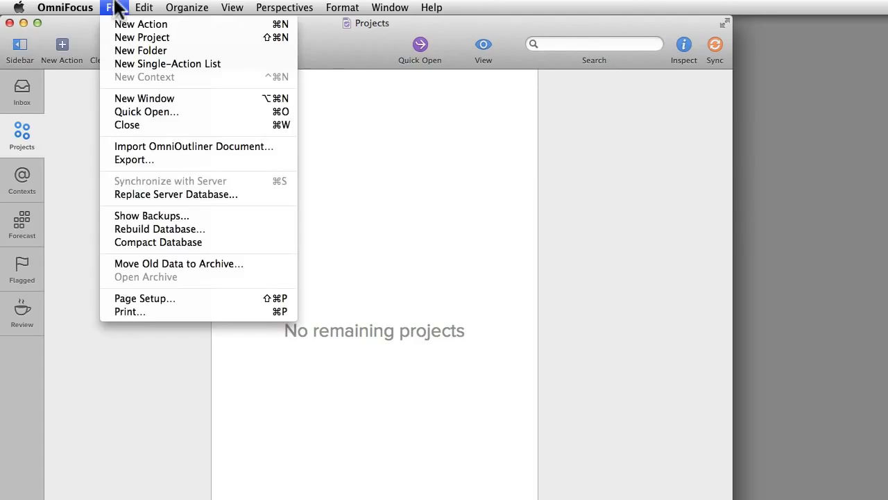
pyautogui.click(116, 35)
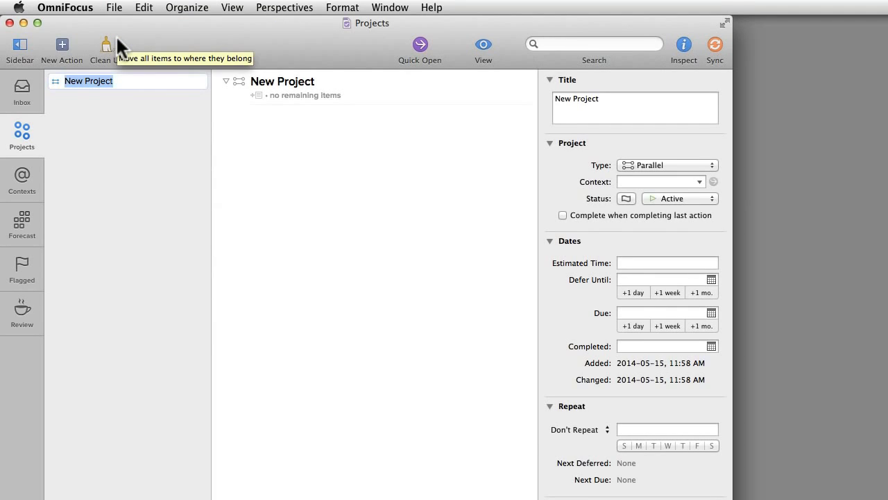
pyautogui.write('Plan T')
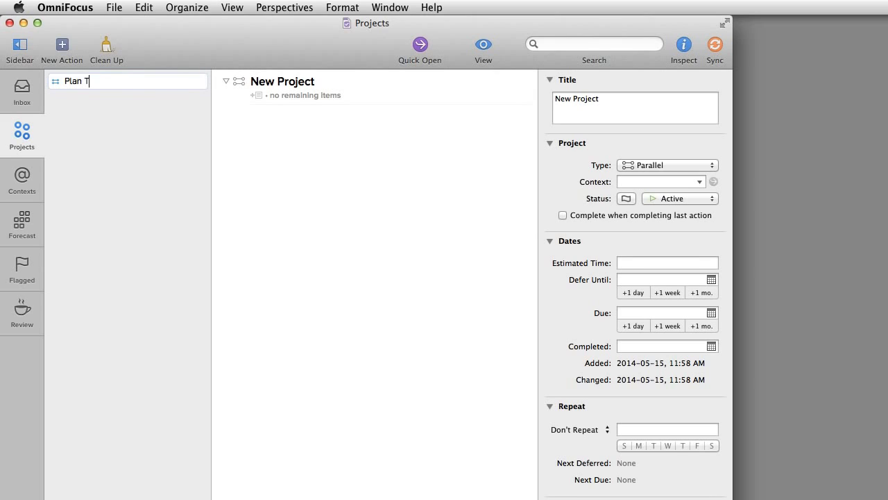
pyautogui.write('rip to Vancouver')
pyautogui.press('Return')
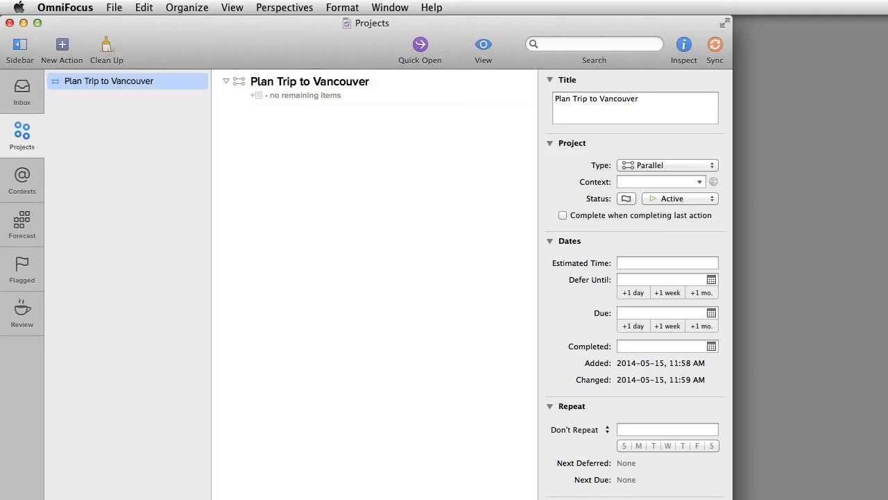
# Add the action Book flight to the Plan Trip to Vancouver project
pyautogui.click(349, 90)
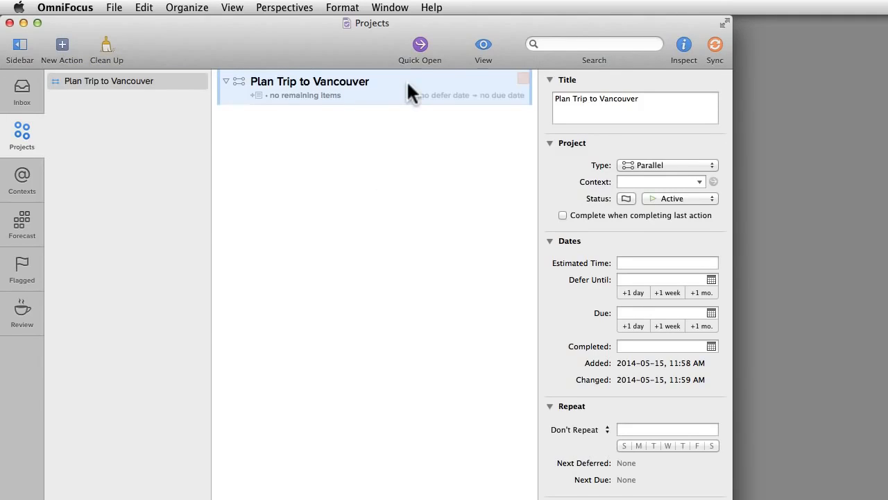
pyautogui.press('Return')
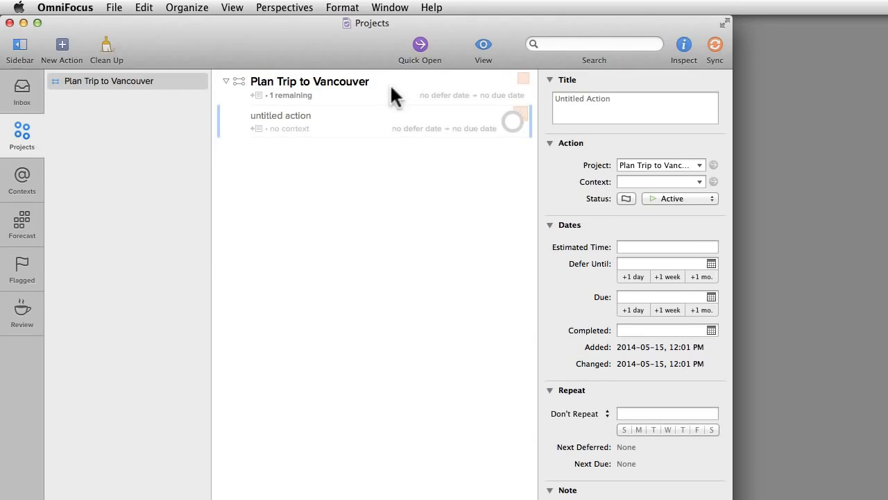
pyautogui.write('Book flight')
pyautogui.press('Return')
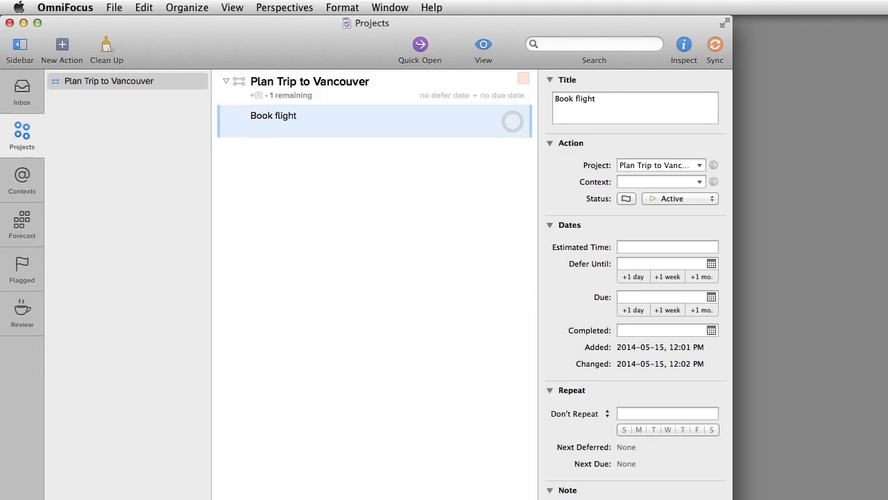
# Add an action to talk to the travel contact about dates for Vancouver trip, followed by the attractions, vacation-request and restaurant actions
pyautogui.press('Return')
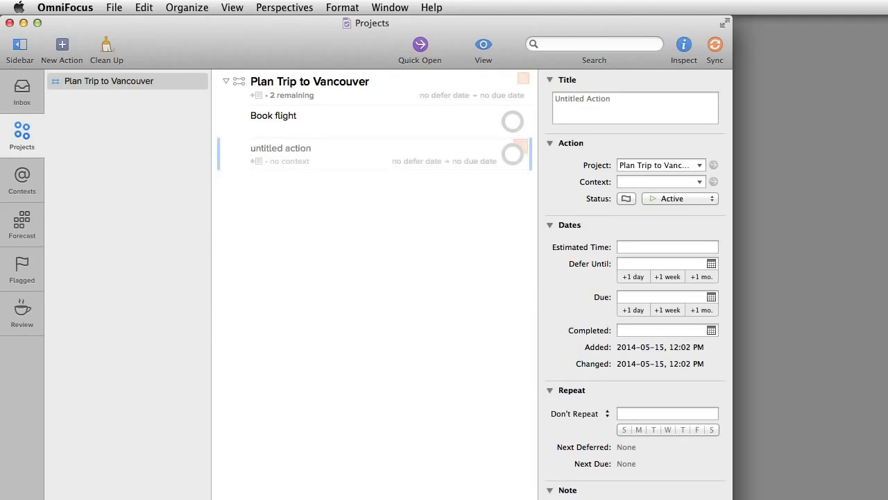
pyautogui.write('Talk to Chris abou')
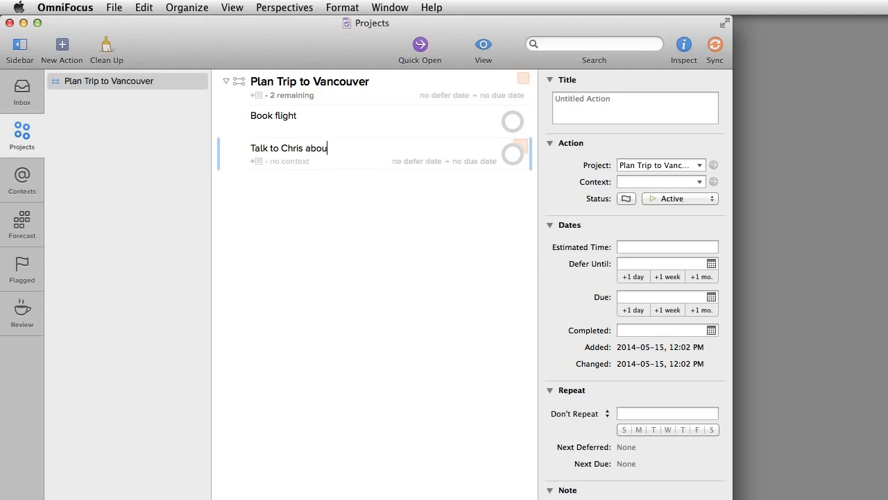
pyautogui.write('t dates for Vancouver trip')
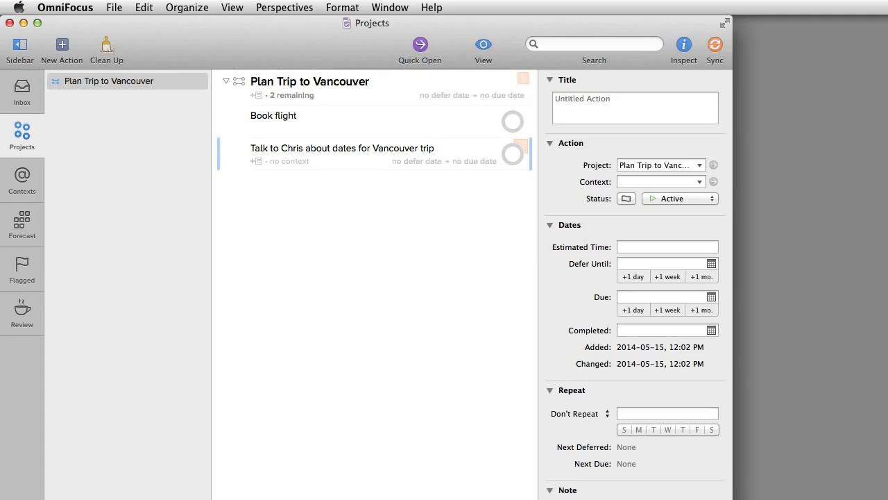
pyautogui.press('Return')
pyautogui.press('Return')
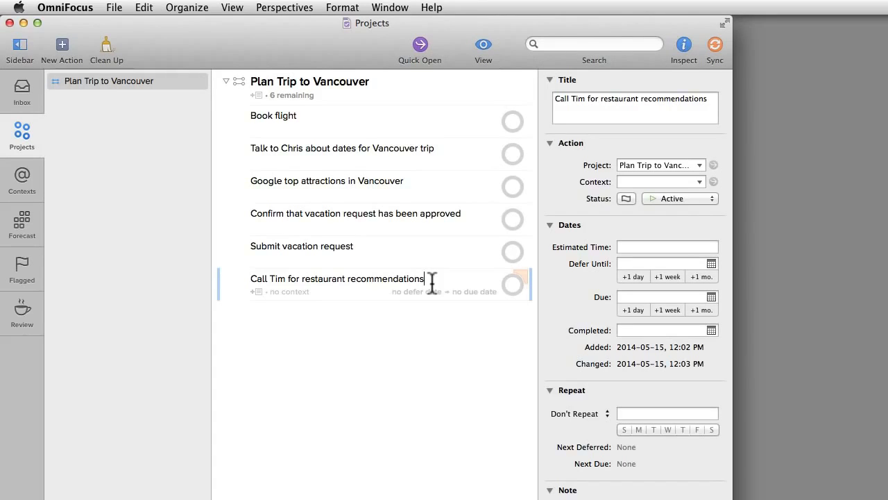
# Move Book flight directly below Submit vacation request and add the action Research things to do in Vancouver beneath it
pyautogui.click(236, 132)
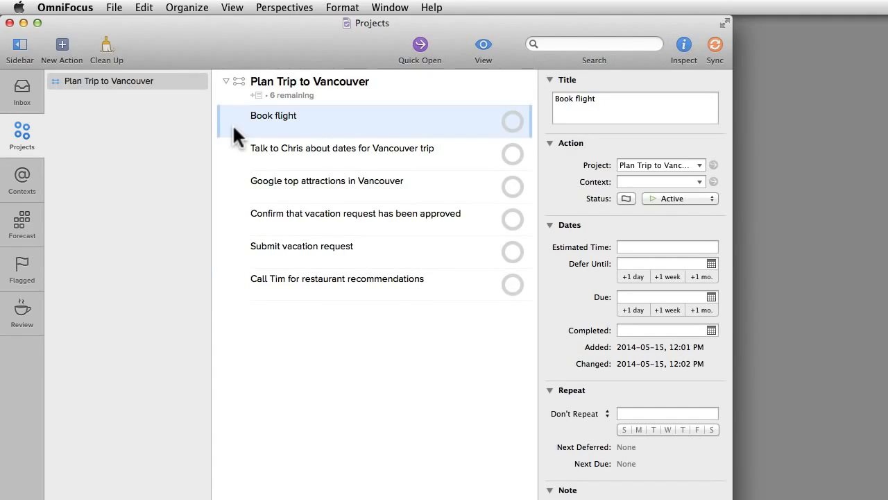
pyautogui.moveTo(236, 134); pyautogui.dragTo(236, 276)
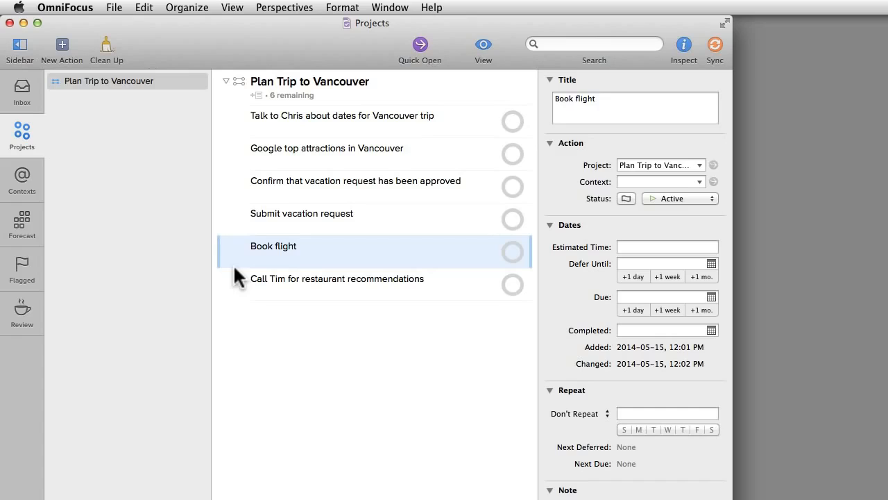
pyautogui.press('Return')
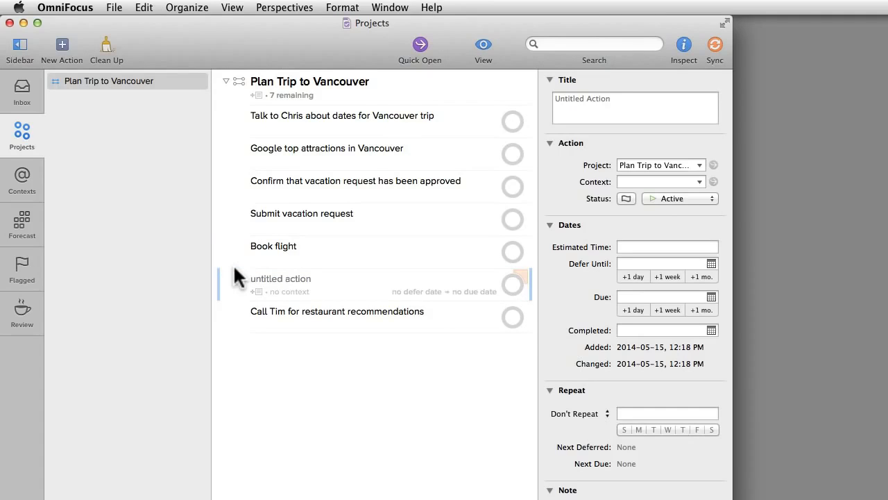
pyautogui.write('Research things to do in Vancouver')
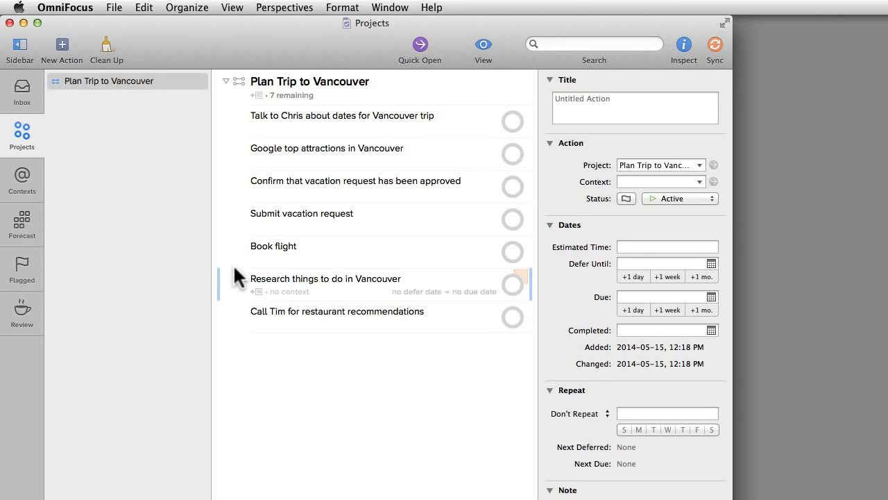
# Nest the Google top attractions in Vancouver and restaurant recommendations actions under Research things to do in Vancouver
pyautogui.click(235, 161)
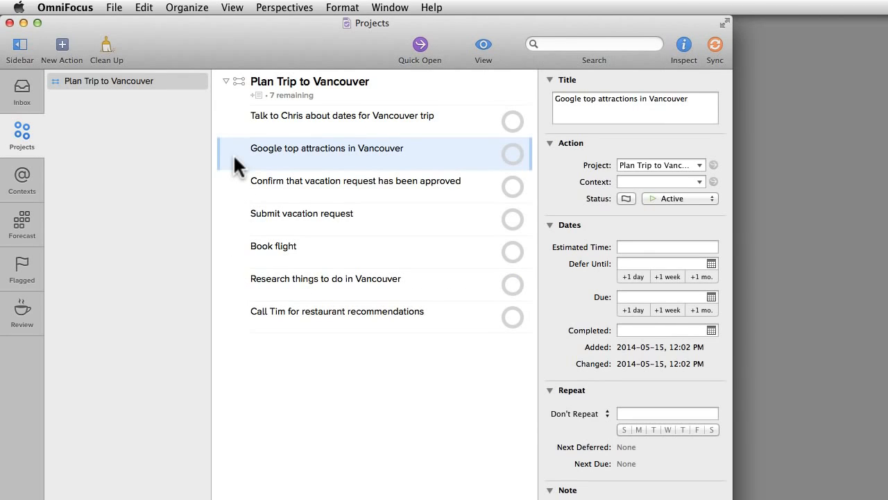
pyautogui.moveTo(234, 157); pyautogui.dragTo(307, 286)
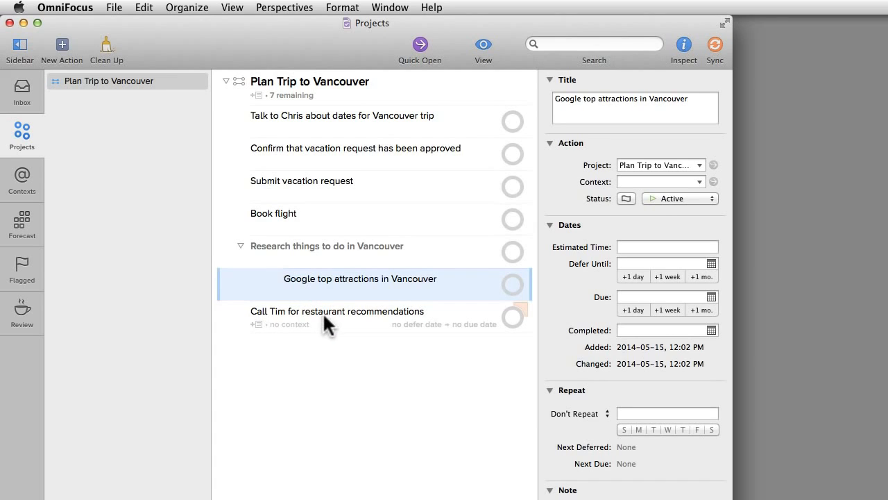
pyautogui.click(231, 324)
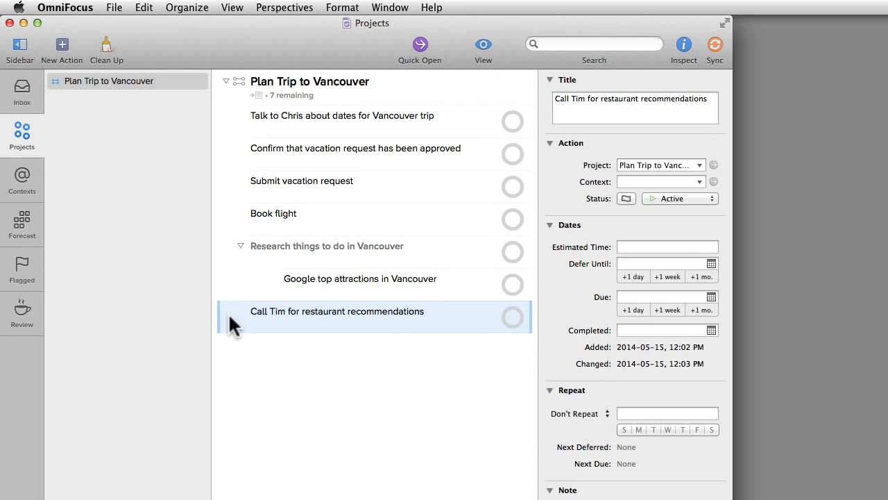
pyautogui.moveTo(228, 312); pyautogui.dragTo(270, 251)
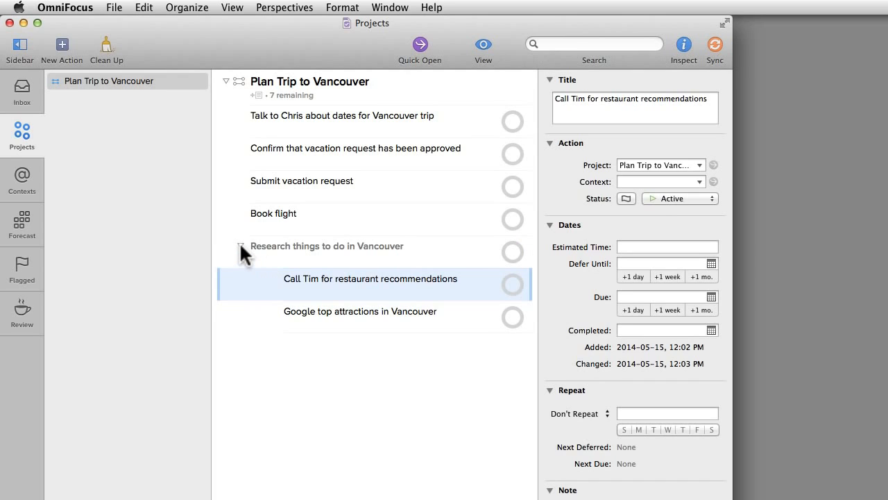
# Collapse and re-expand the Research things to do in Vancouver action group
pyautogui.click(240, 246)
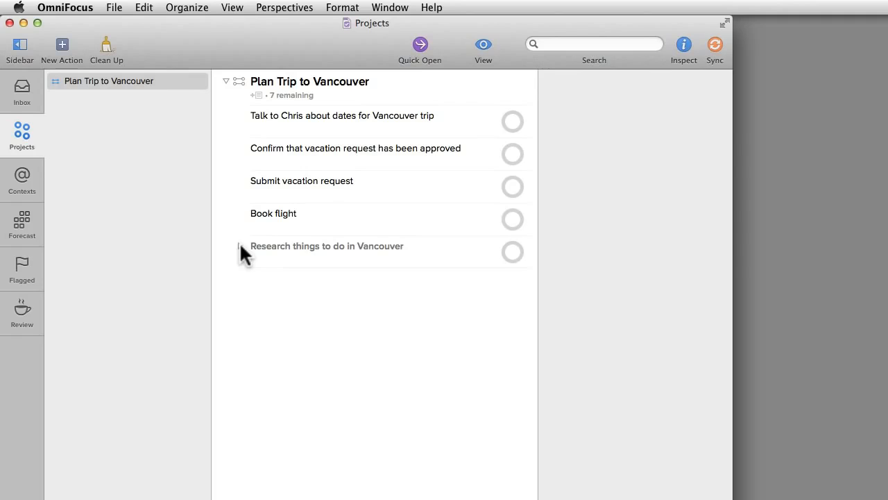
pyautogui.click(240, 246)
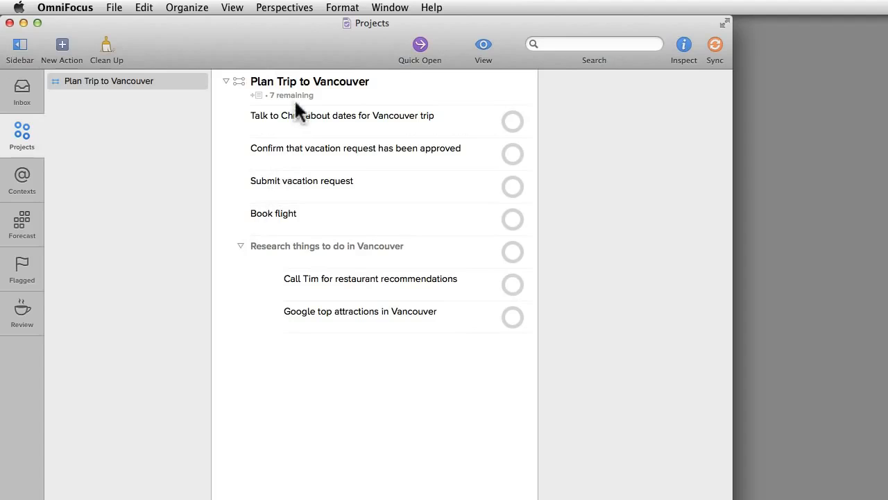
# Examine the type, status and defer date options of the Plan Trip to Vancouver project
pyautogui.click(295, 79)
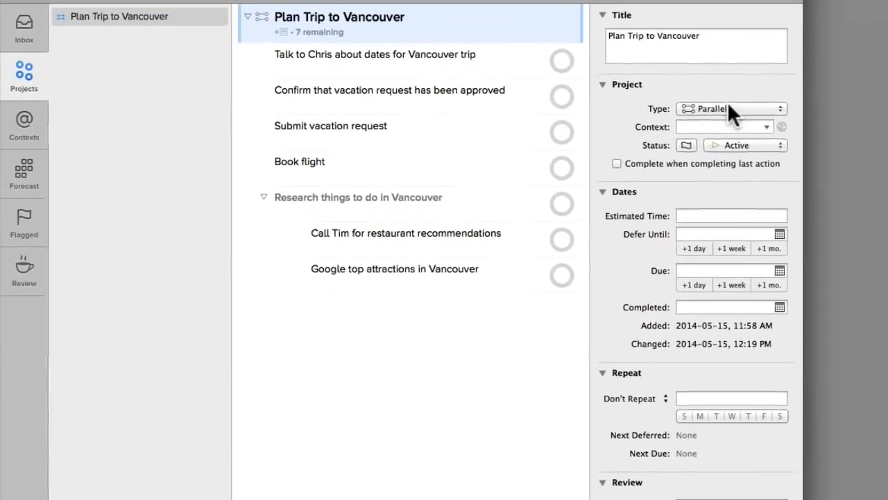
pyautogui.click(728, 105)
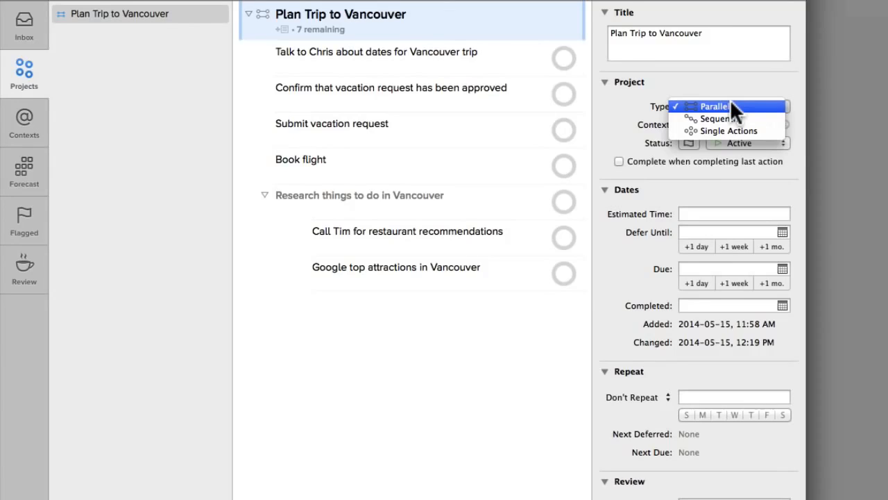
pyautogui.click(726, 88)
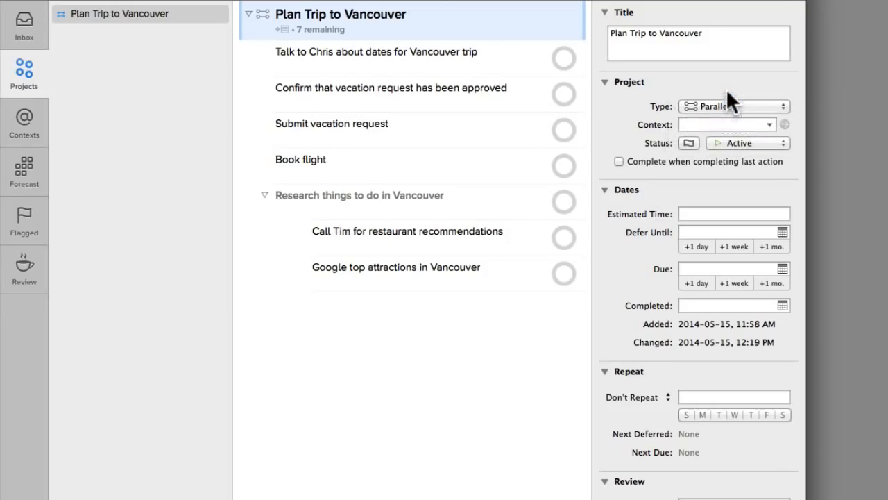
pyautogui.click(735, 146)
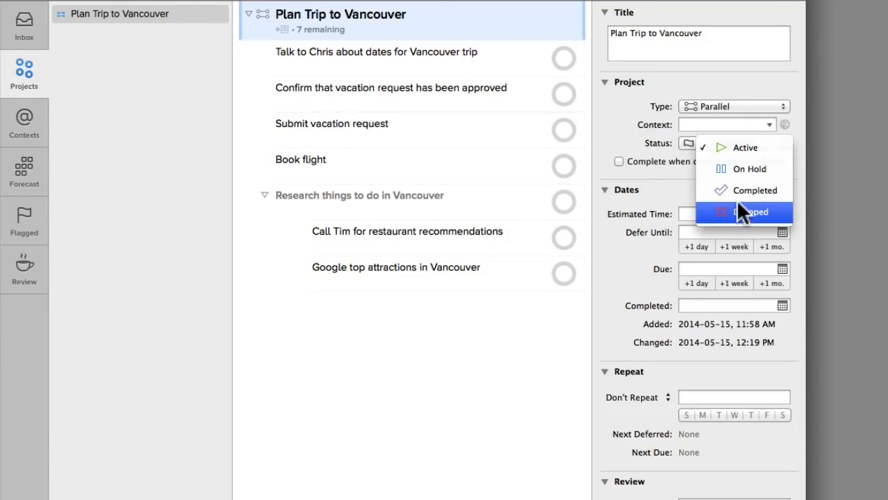
pyautogui.click(656, 174)
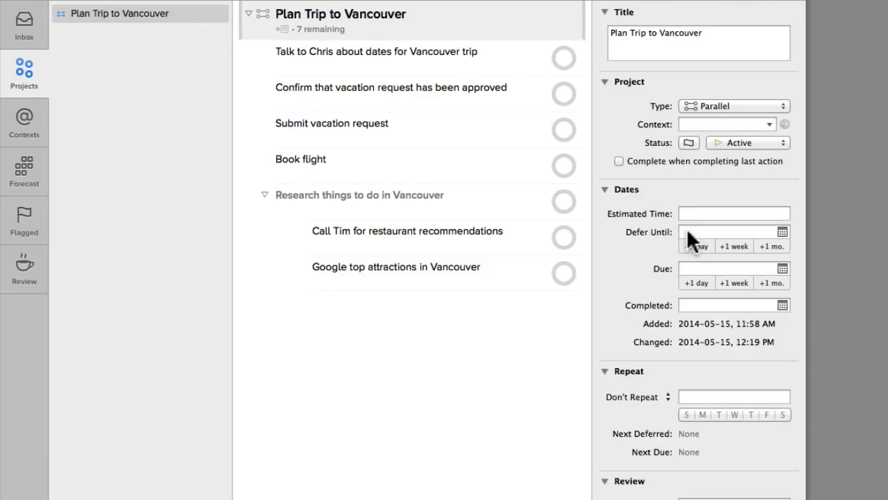
pyautogui.click(782, 231)
pyautogui.click(753, 231)
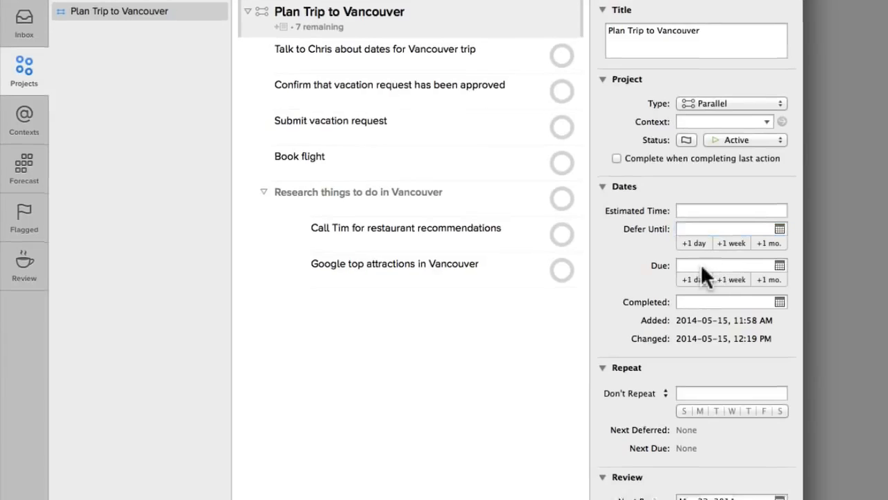
# Add the project note "Plan a fun one-week trip to Vancouver that includes a good mix of outdoor activities, fine dining and cultural events."
pyautogui.scroll(-5, 702, 270)
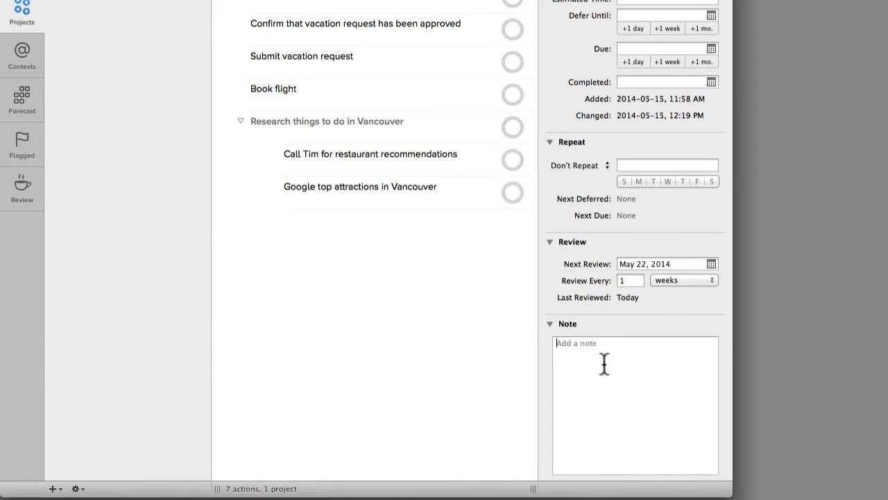
pyautogui.write('Plan a fun one-week trip to Vancouver that includes a good mix of outdoor activities, fine dining and cultural events.')
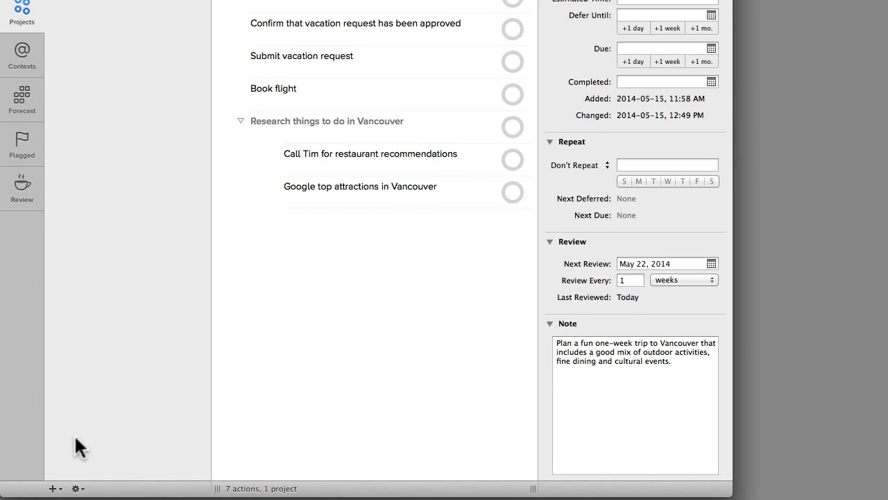
# Create a new sequential project named "Replace Filter on Furnace"
pyautogui.click(58, 489)
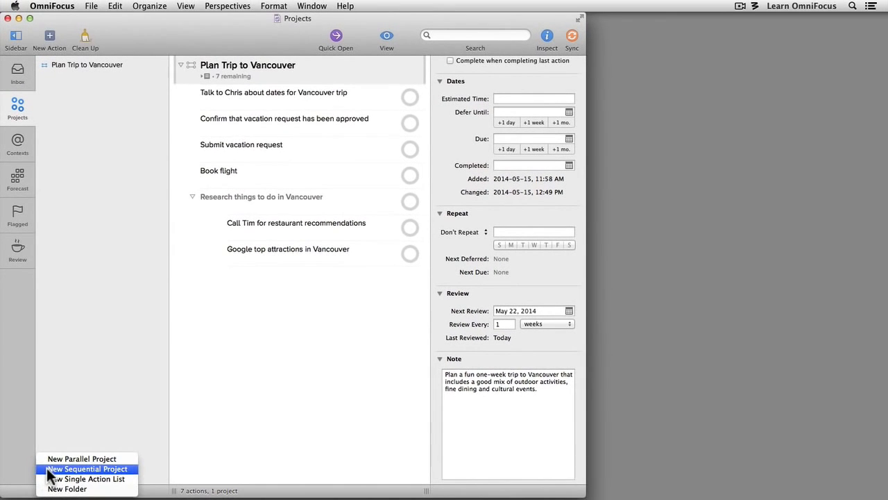
pyautogui.click(49, 469)
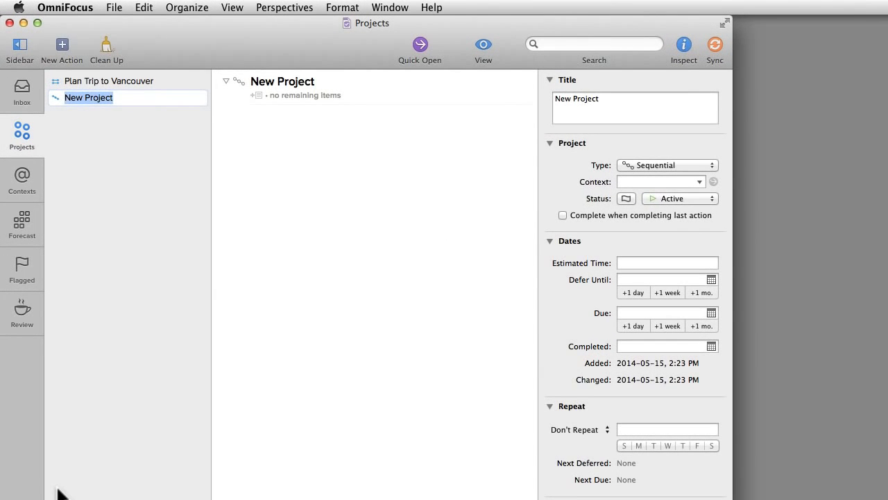
pyautogui.write('Replace Filter on Furnace')
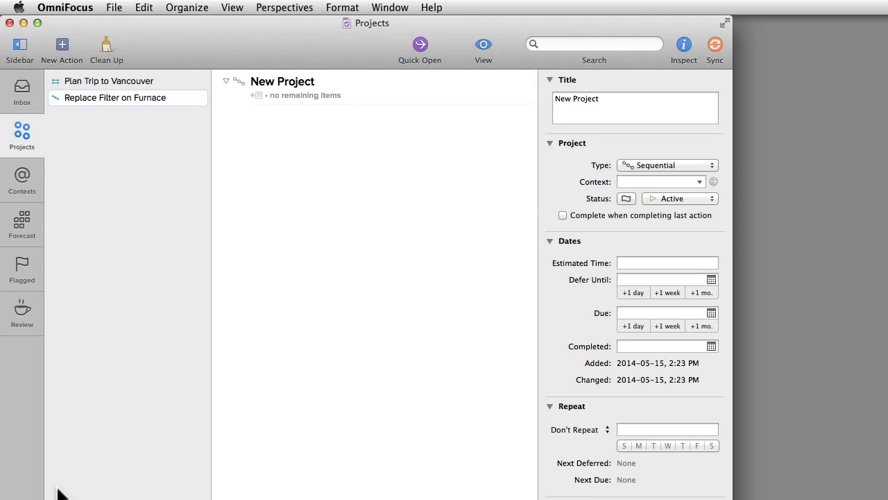
pyautogui.click(323, 325)
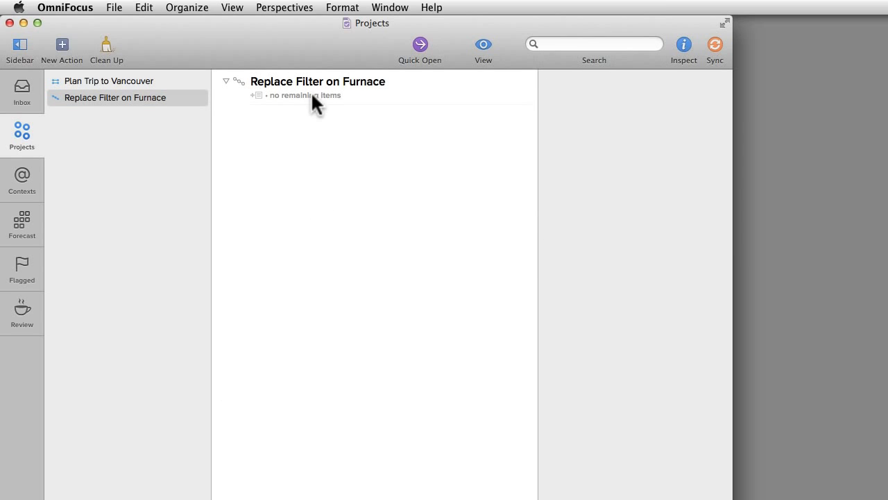
# Add "Make a note of the filter model" as the first action of the Replace Filter on Furnace project
pyautogui.click(370, 80)
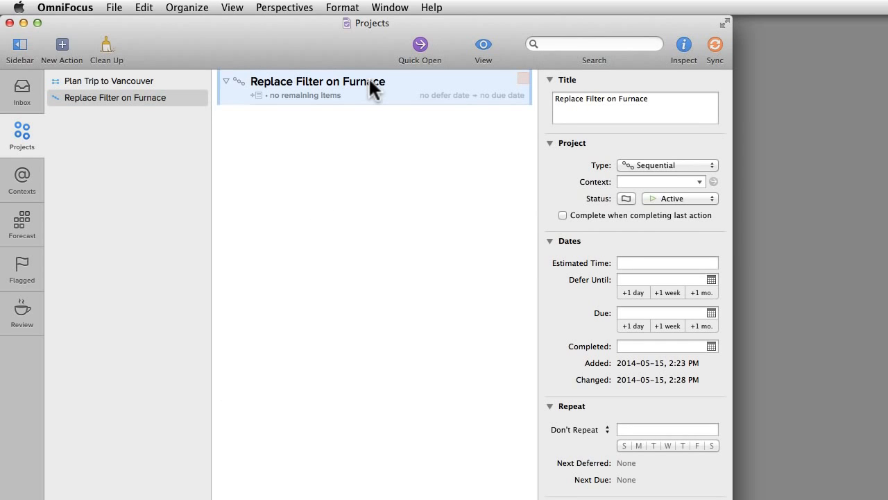
pyautogui.press('Return')
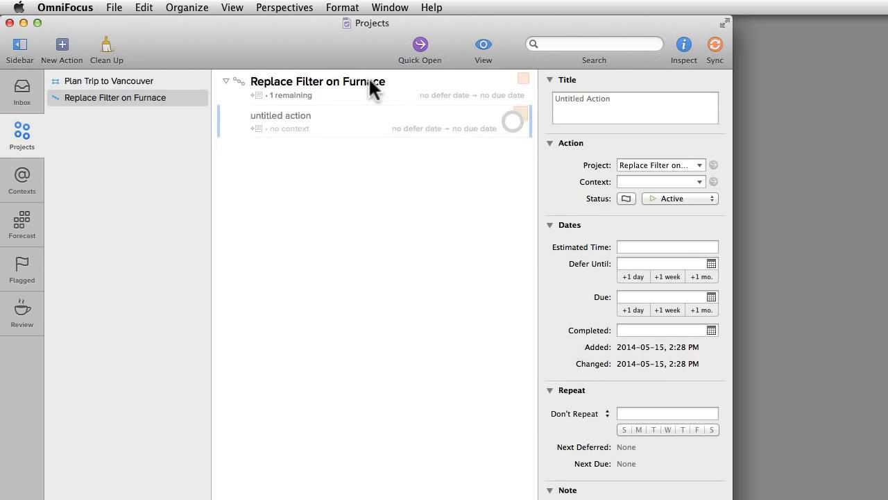
pyautogui.write('Make a note of the filter')
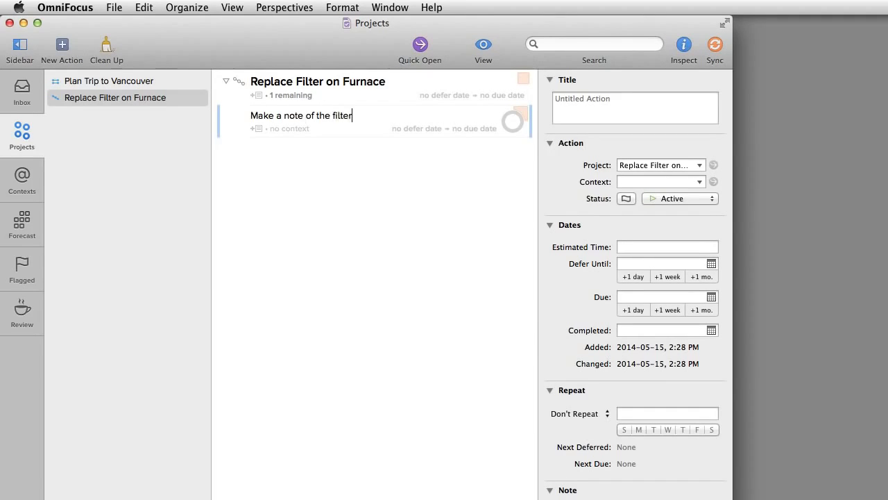
pyautogui.write(' model')
pyautogui.press('Return')
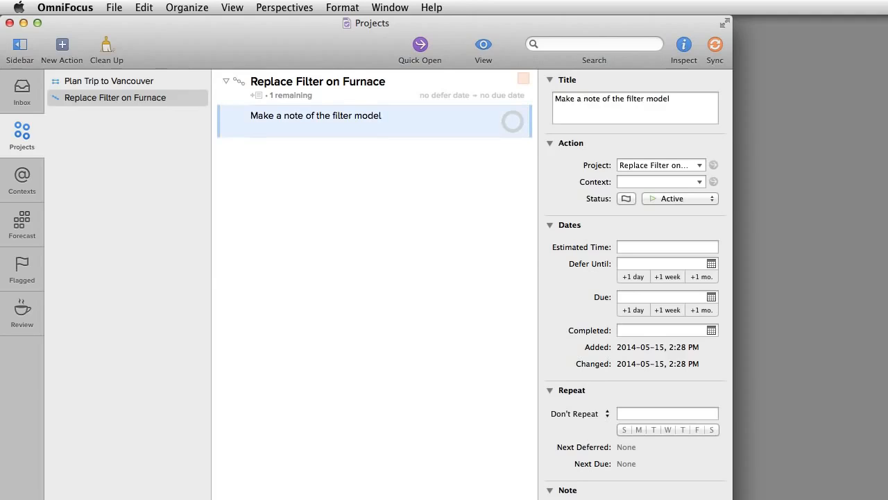
# Add the actions "Purchase a new filter" and "Install a new filter" below the filter model action
pyautogui.press('Return')
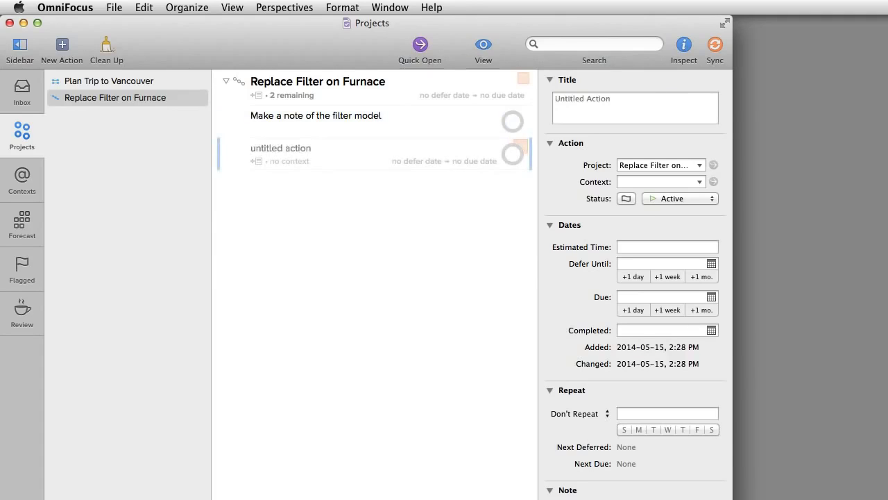
pyautogui.write('Purcha')
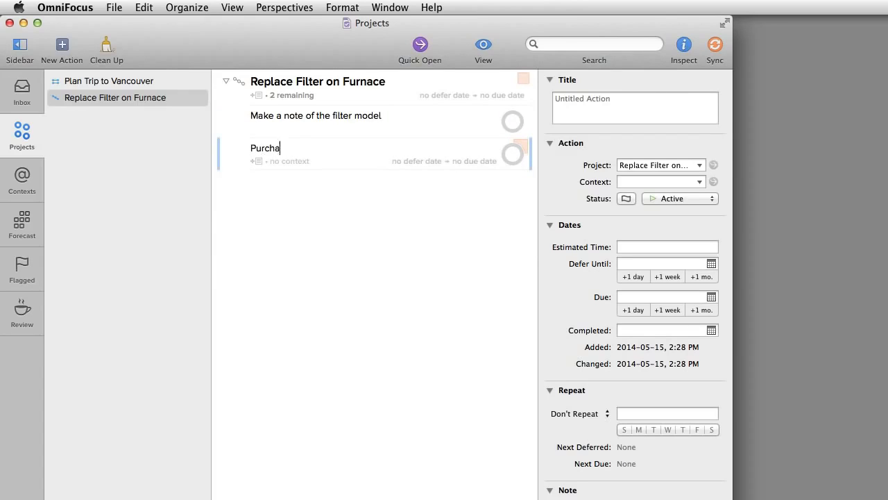
pyautogui.write('se a new filter')
pyautogui.press('Escape')
pyautogui.press('Return')
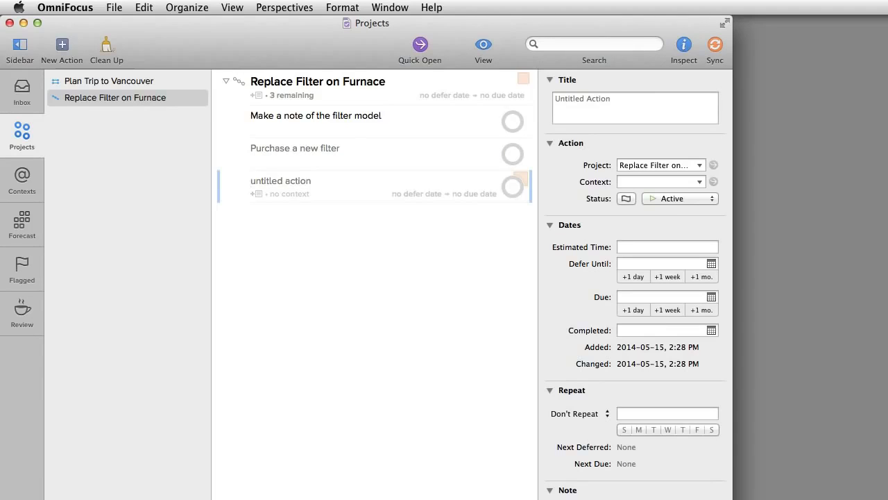
pyautogui.write('Insta')
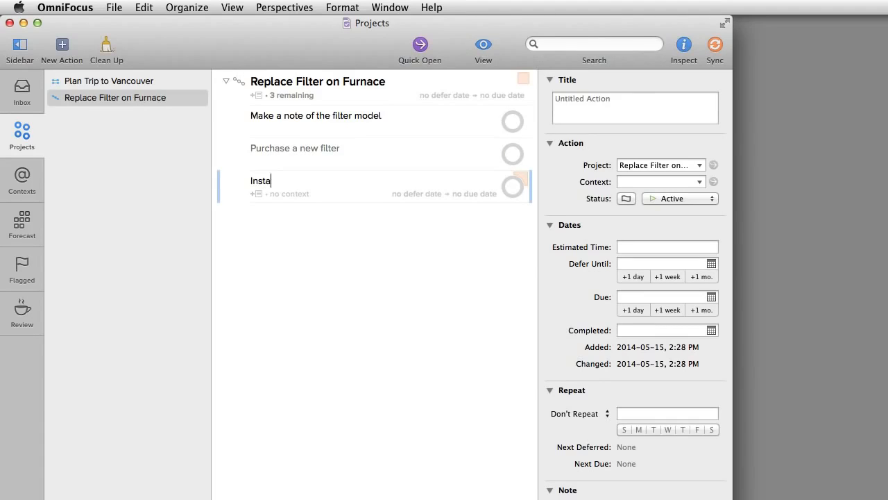
pyautogui.write('ll a new filter')
pyautogui.press('Escape')
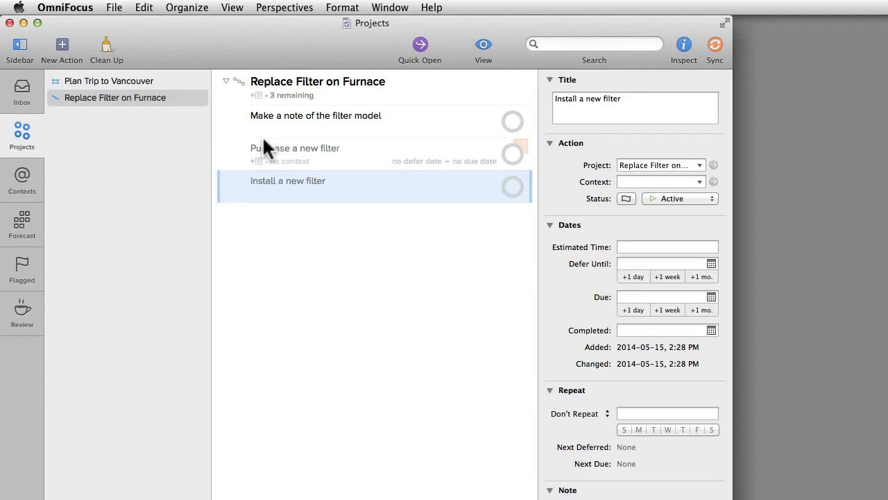
# Limit the Projects view to Available items and complete the three furnace filter actions one after another
pyautogui.click(485, 43)
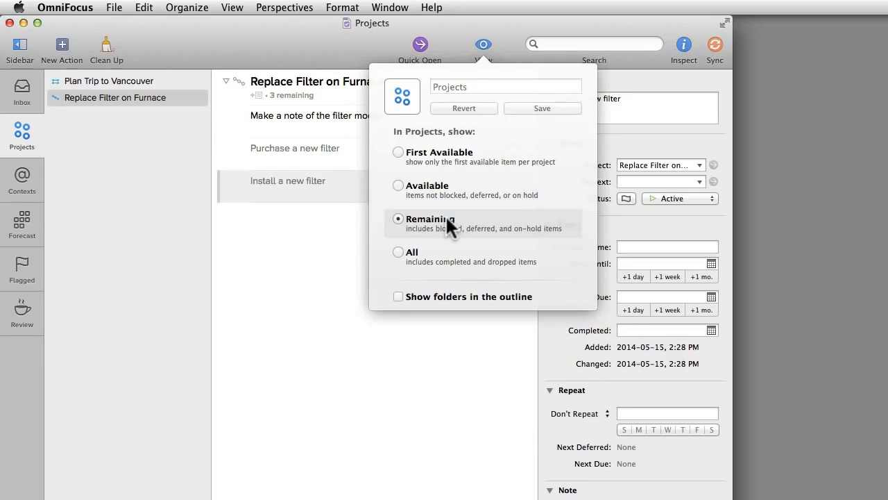
pyautogui.click(426, 184)
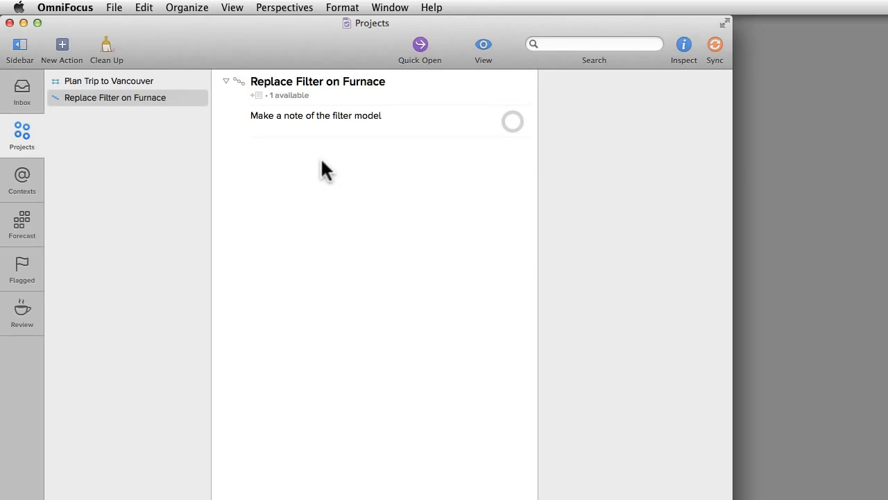
pyautogui.click(512, 120)
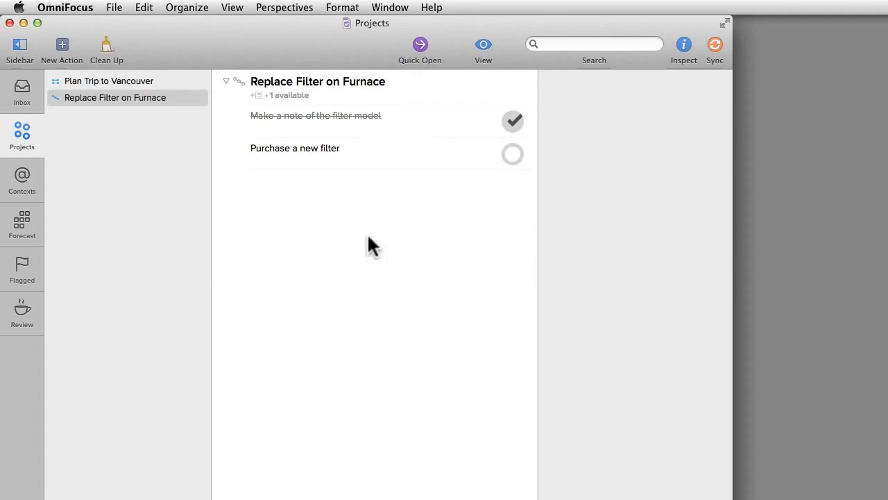
pyautogui.click(513, 154)
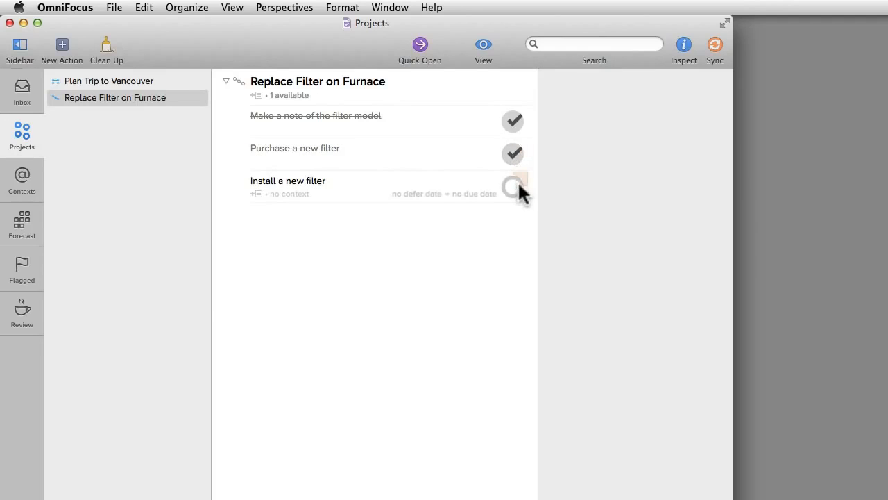
pyautogui.click(518, 183)
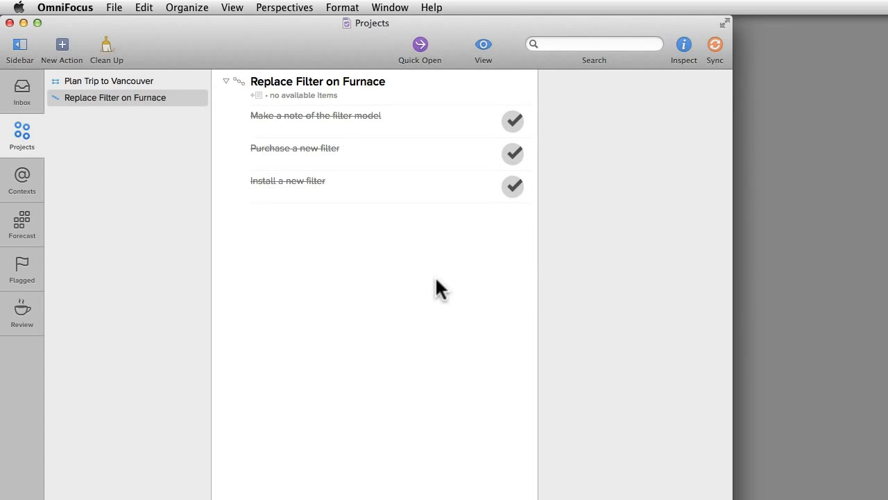
# Set the status of the Replace Filter on Furnace project to Completed
pyautogui.click(377, 79)
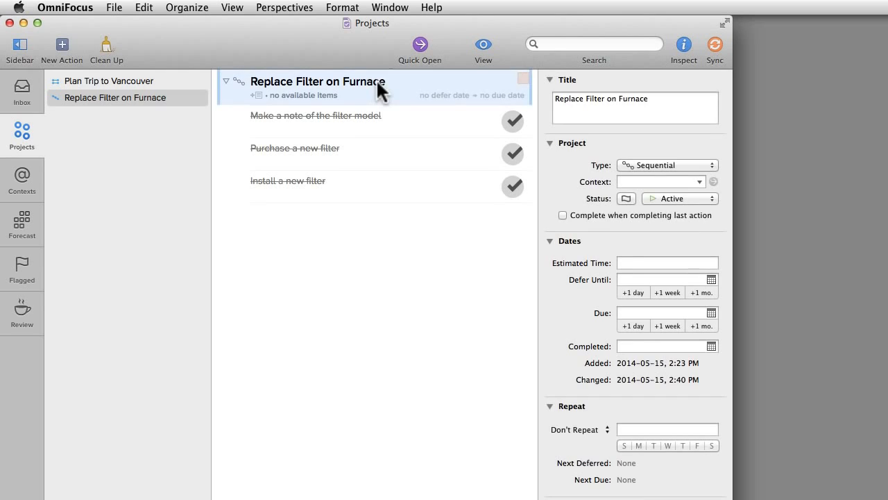
pyautogui.click(658, 197)
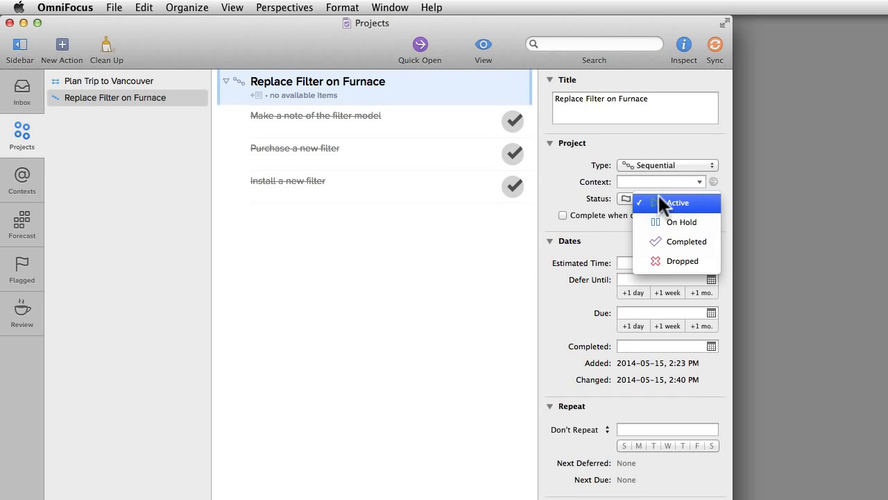
pyautogui.click(666, 232)
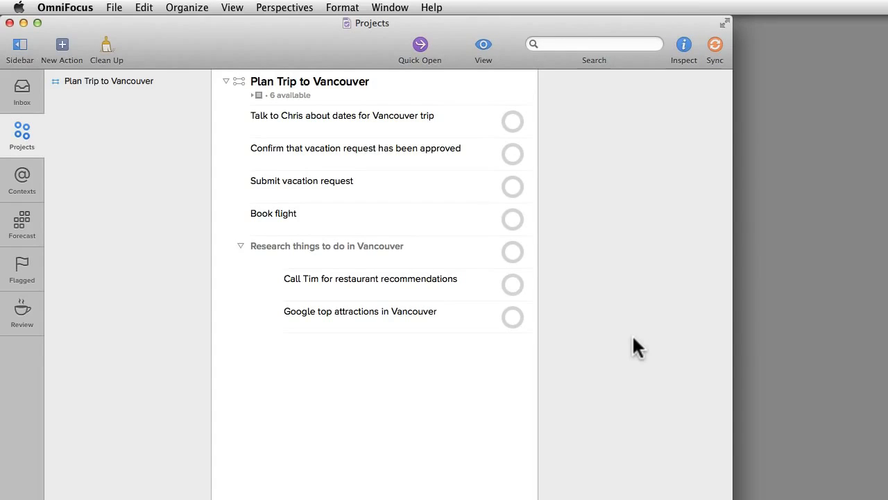
# Show All items in the Projects view, including completed ones, and switch the view back to Remaining
pyautogui.click(484, 45)
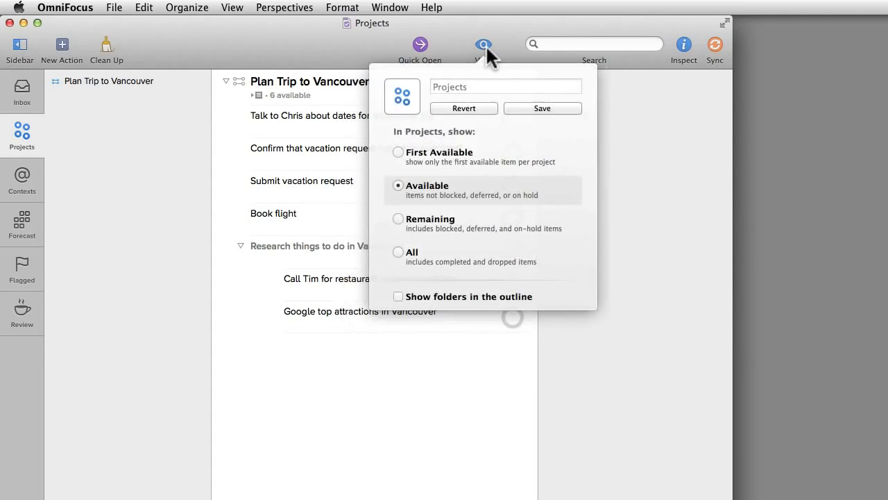
pyautogui.click(399, 251)
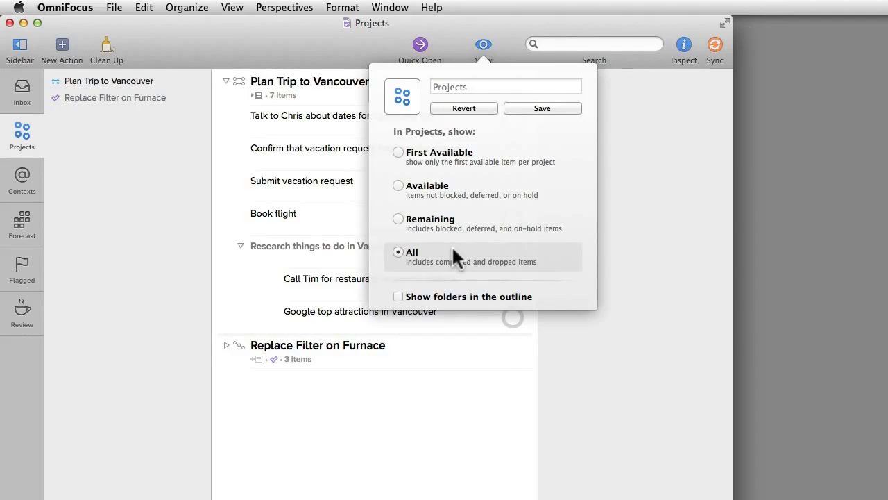
pyautogui.click(426, 217)
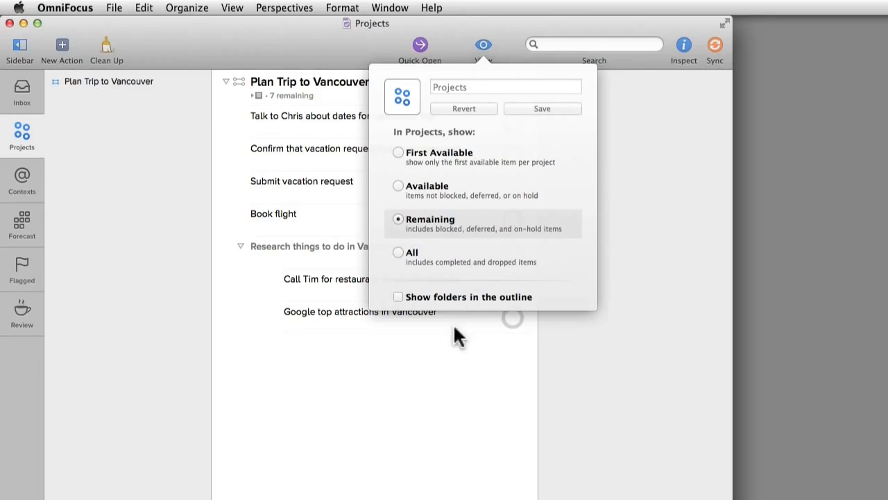
pyautogui.click(425, 367)
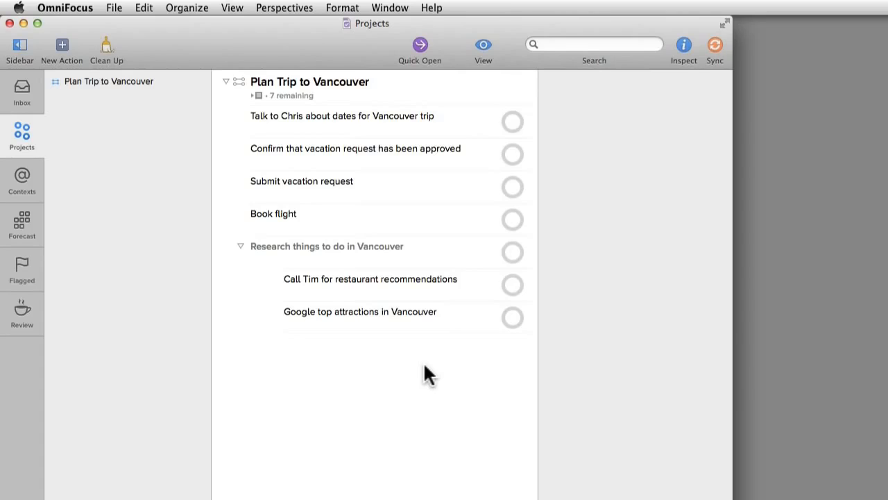
# Add an action named "Confirm Dates & Flight" at the start of the Plan Trip to Vancouver project
pyautogui.click(332, 85)
pyautogui.press('Return')
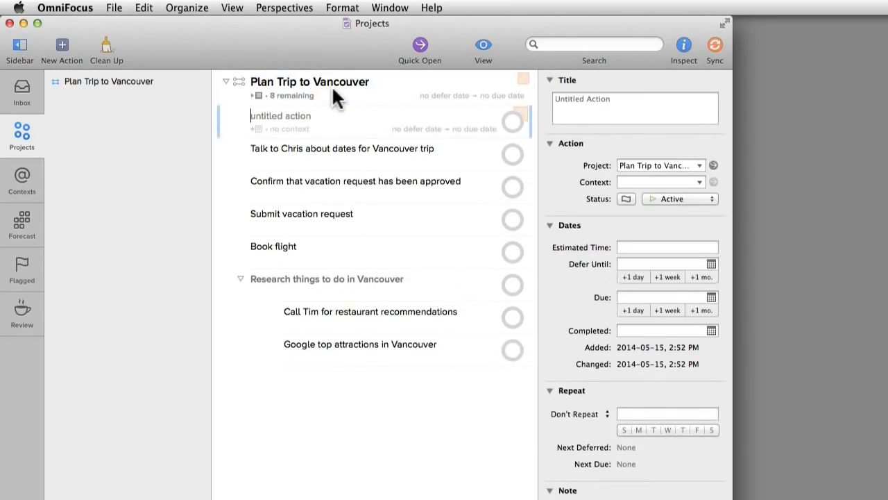
pyautogui.write('Confirm Dates & Flight')
pyautogui.press('Return')
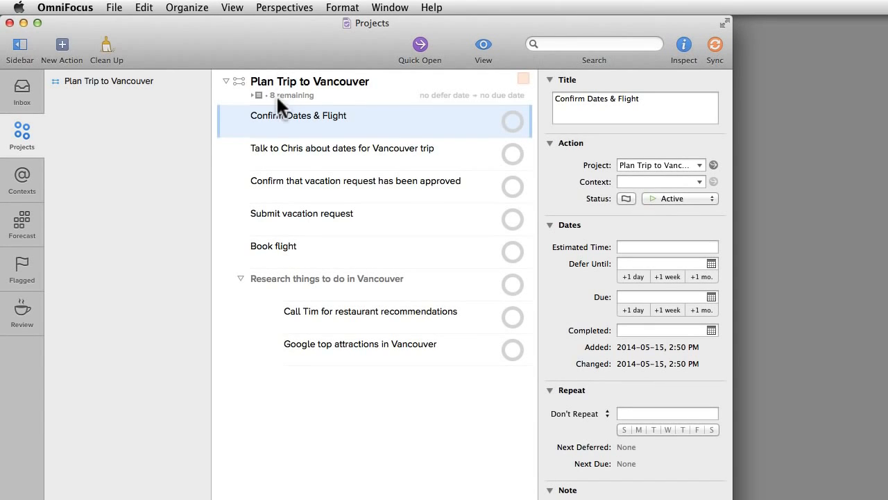
# Nest the action about discussing trip dates and Submit vacation request, in that order, under Confirm Dates & Flight
pyautogui.click(228, 152)
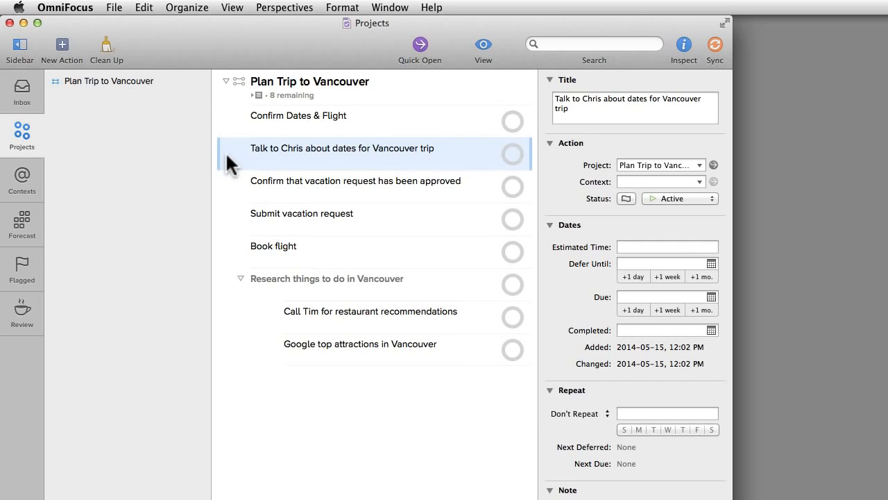
pyautogui.moveTo(227, 155); pyautogui.dragTo(276, 123)
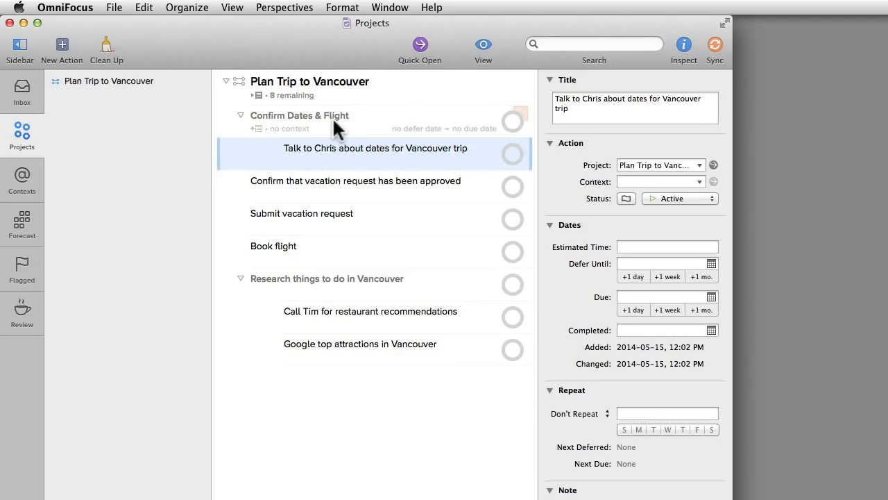
pyautogui.click(232, 219)
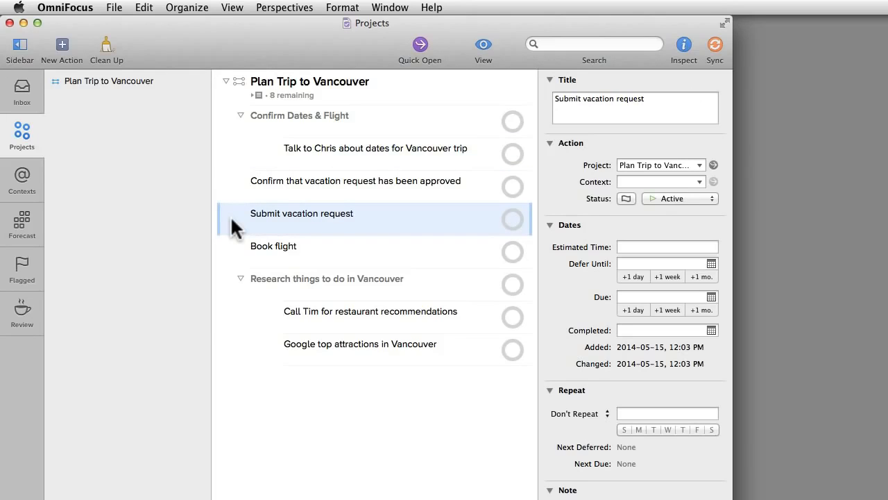
pyautogui.moveTo(231, 215); pyautogui.dragTo(286, 174)
pyautogui.click(235, 212)
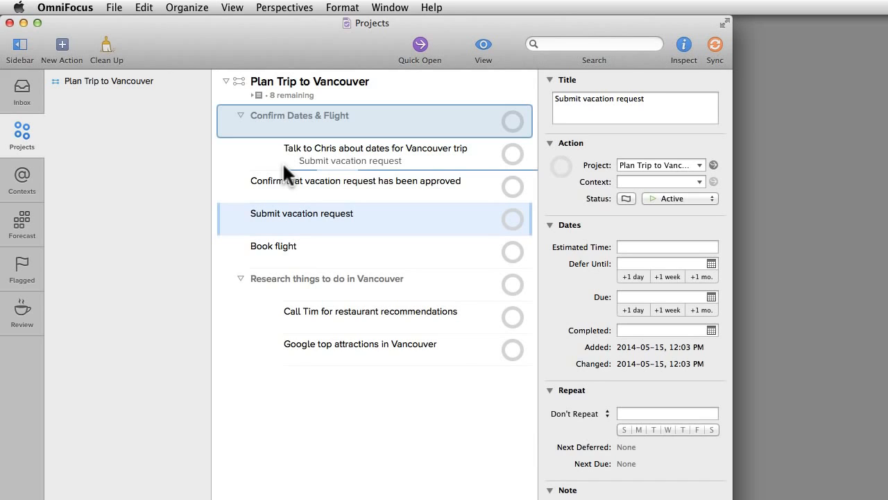
pyautogui.moveTo(283, 161); pyautogui.dragTo(282, 161)
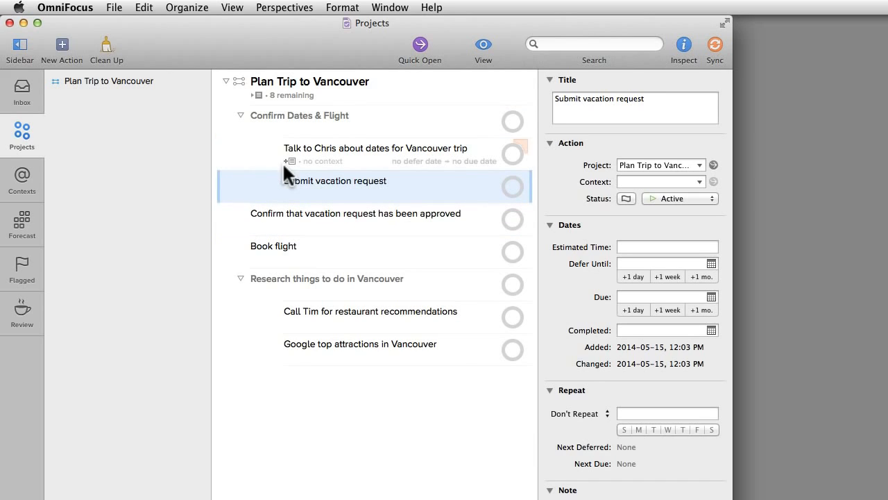
# Nest "Confirm that vacation request has been approved" and "Book flight", in that order, at the end of the Confirm Dates & Flight group
pyautogui.click(241, 220)
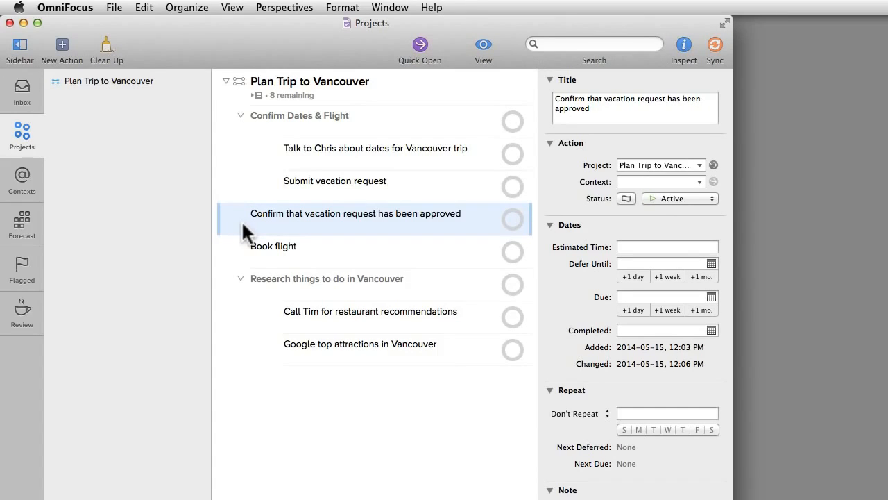
pyautogui.moveTo(243, 222); pyautogui.dragTo(297, 198)
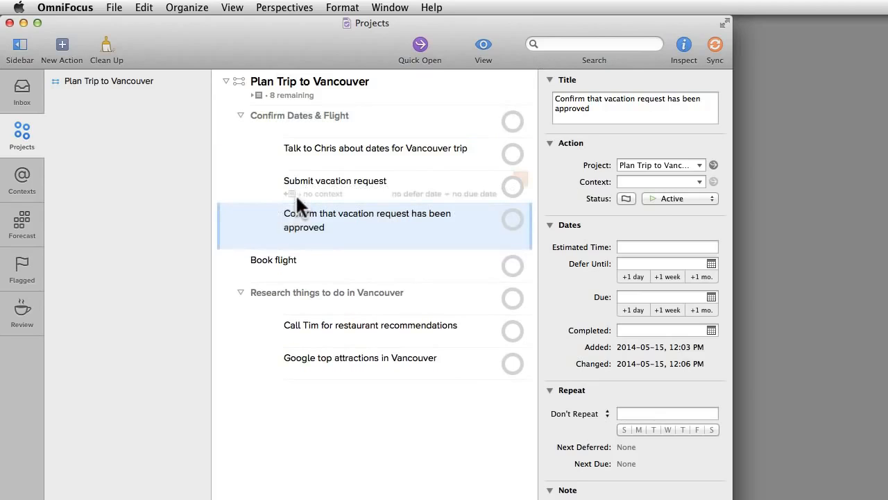
pyautogui.click(230, 260)
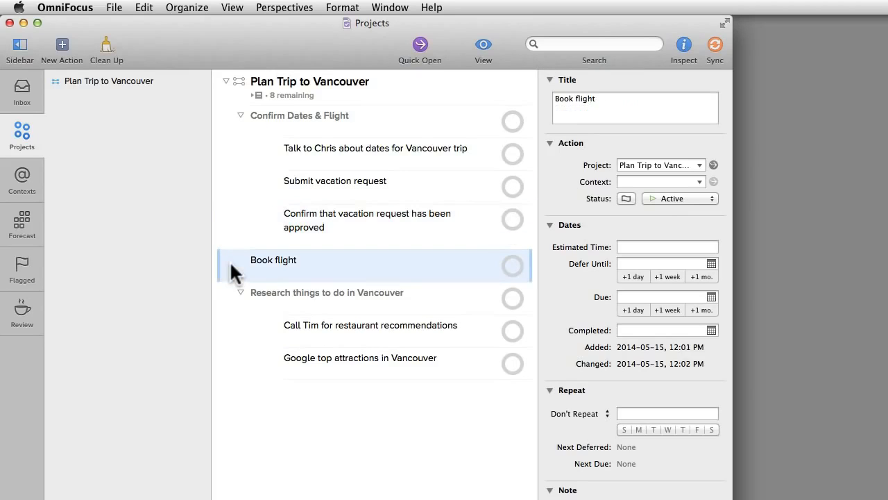
pyautogui.moveTo(229, 260); pyautogui.dragTo(270, 251)
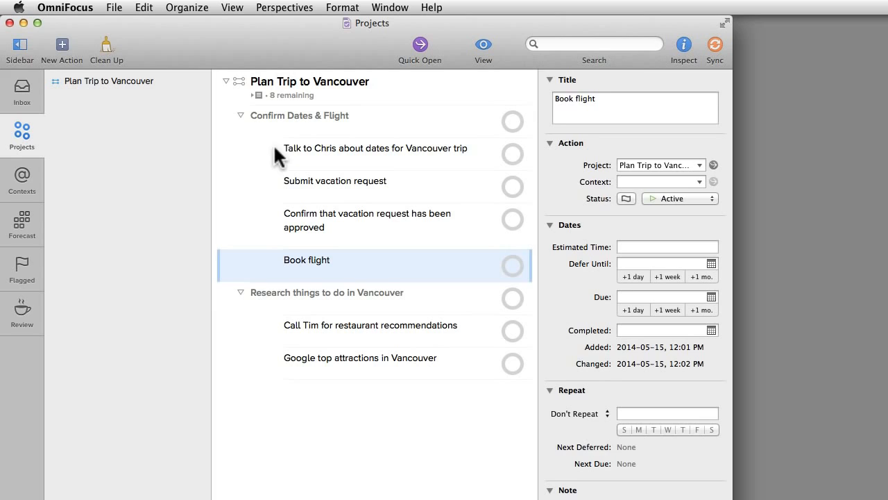
# Make the Confirm Dates & Flight group Sequential and mark its first action, about discussing the trip dates, as complete
pyautogui.click(300, 121)
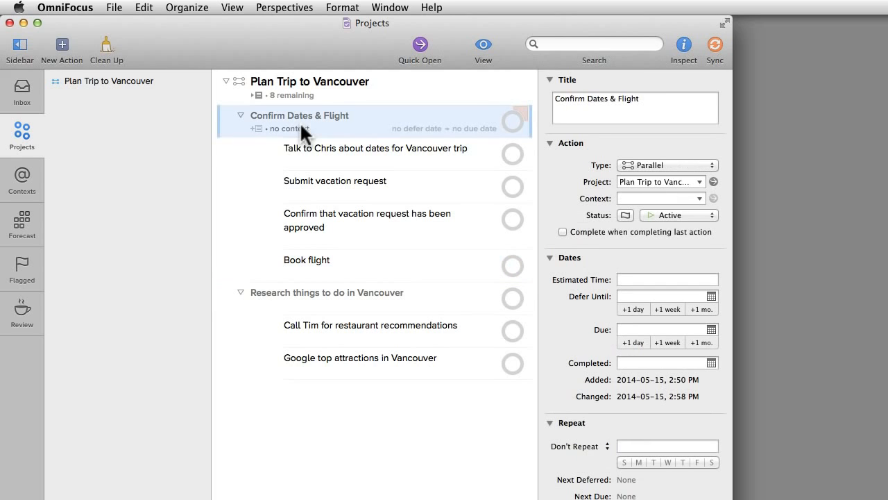
pyautogui.click(658, 165)
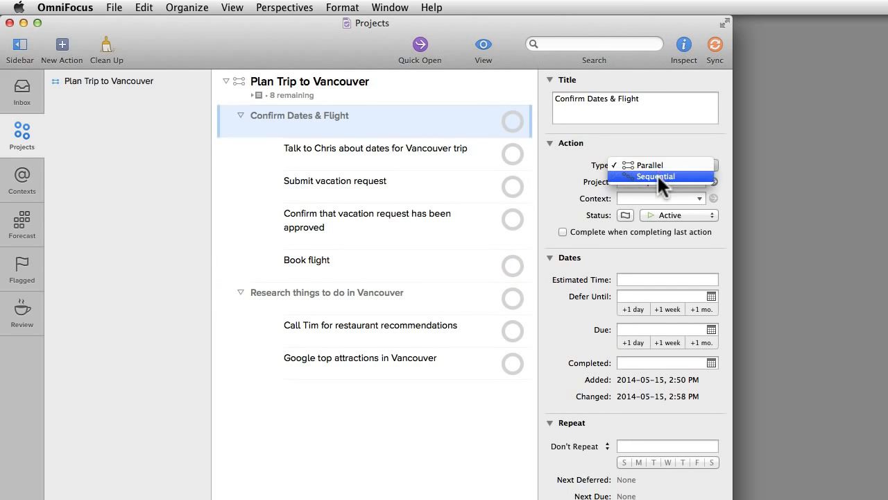
pyautogui.click(658, 175)
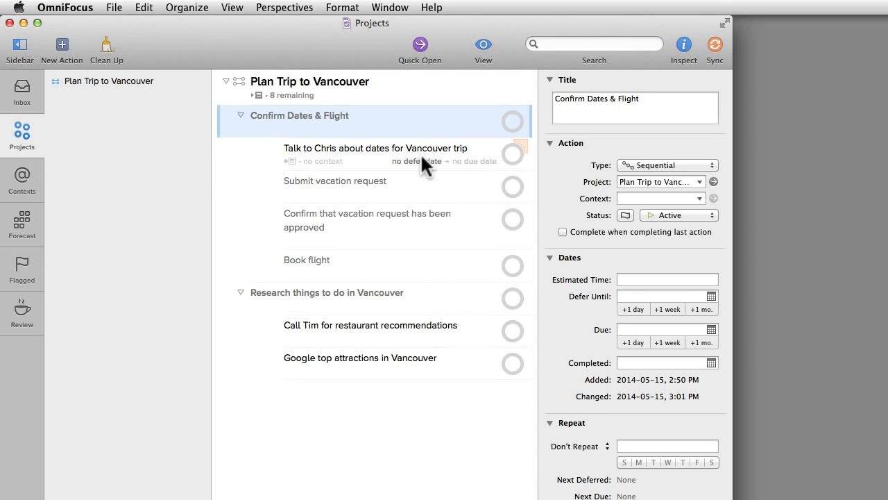
pyautogui.click(513, 154)
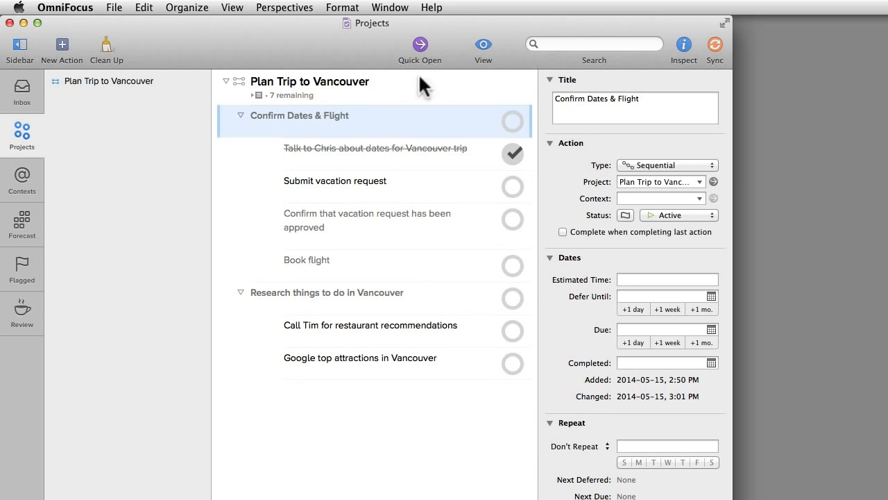
# Show only Available items in the Projects view to check the Vancouver trip, and switch the view back to Remaining
pyautogui.click(489, 39)
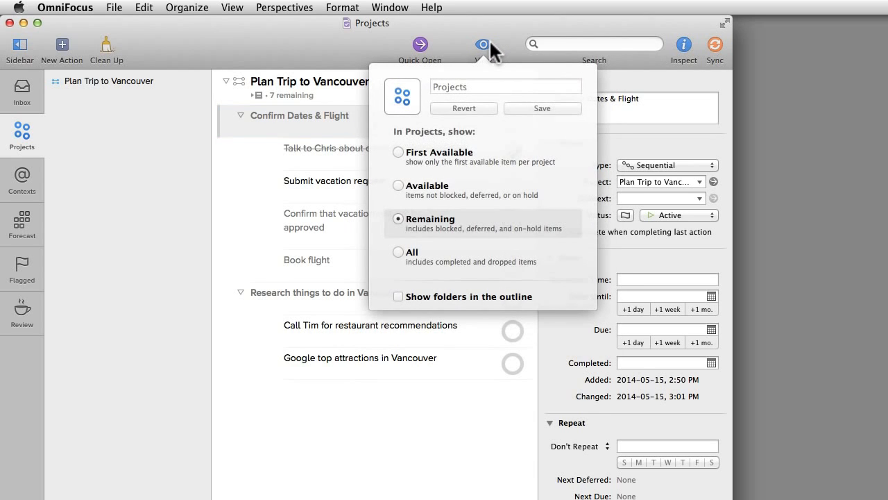
pyautogui.click(414, 182)
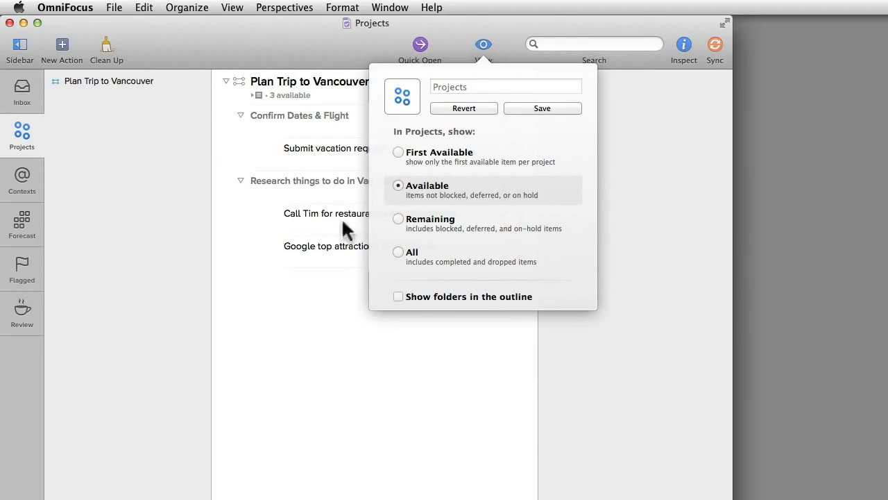
pyautogui.click(341, 314)
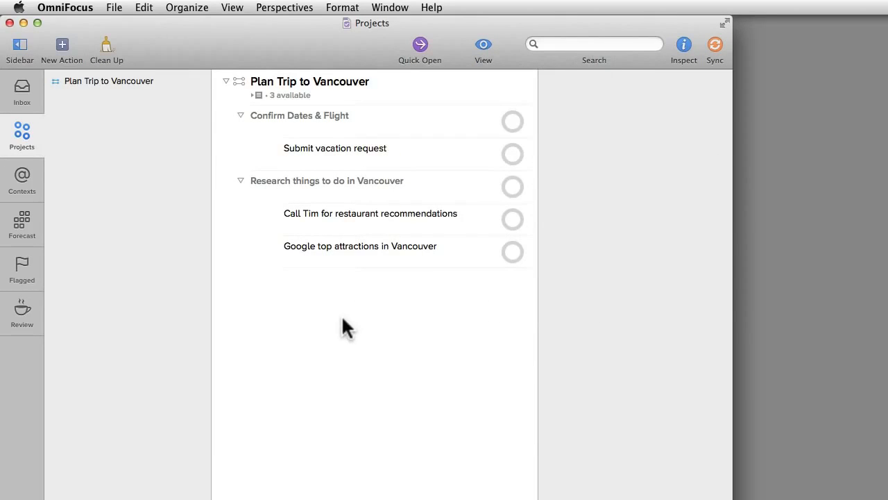
pyautogui.click(479, 44)
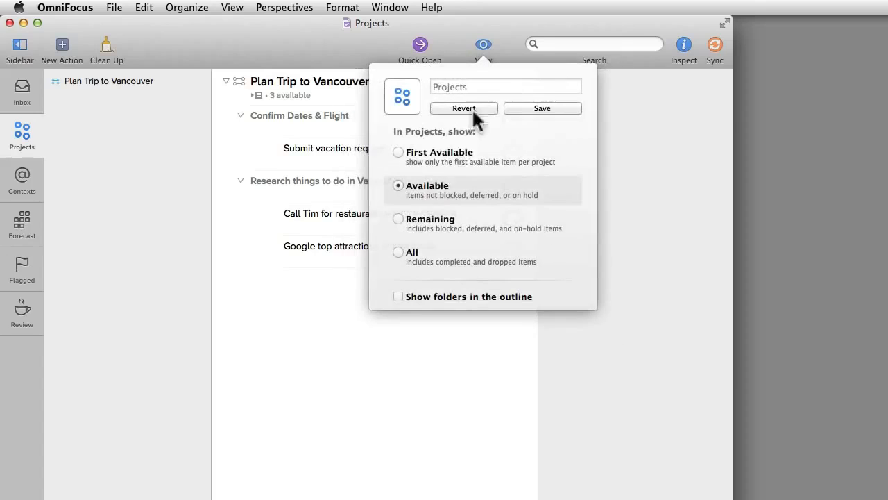
pyautogui.click(414, 218)
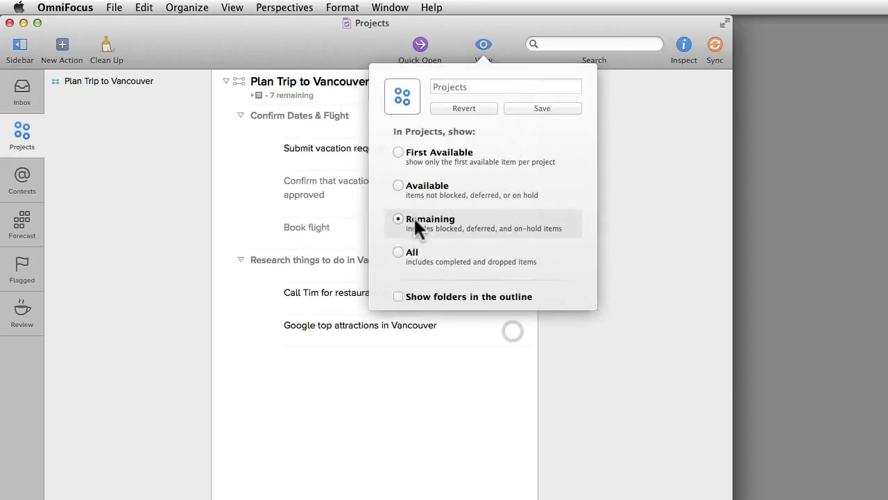
pyautogui.click(336, 412)
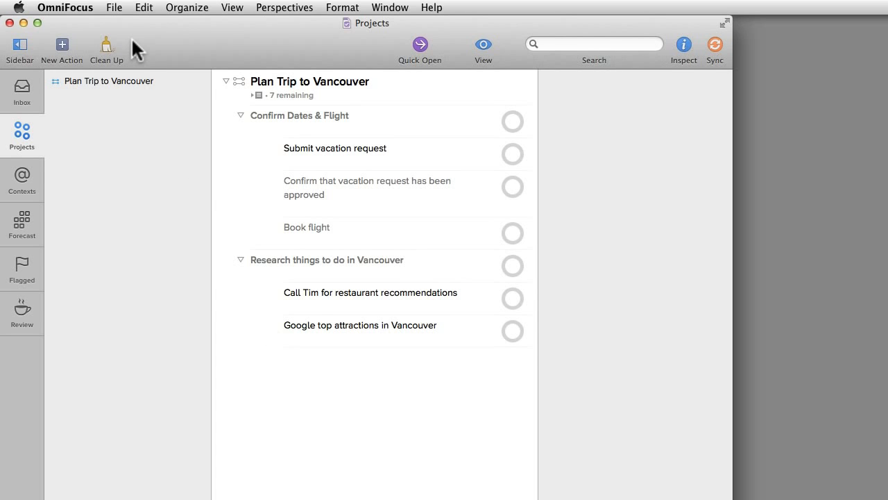
# Create a new single action list named "Car Maintenace"
pyautogui.click(116, 9)
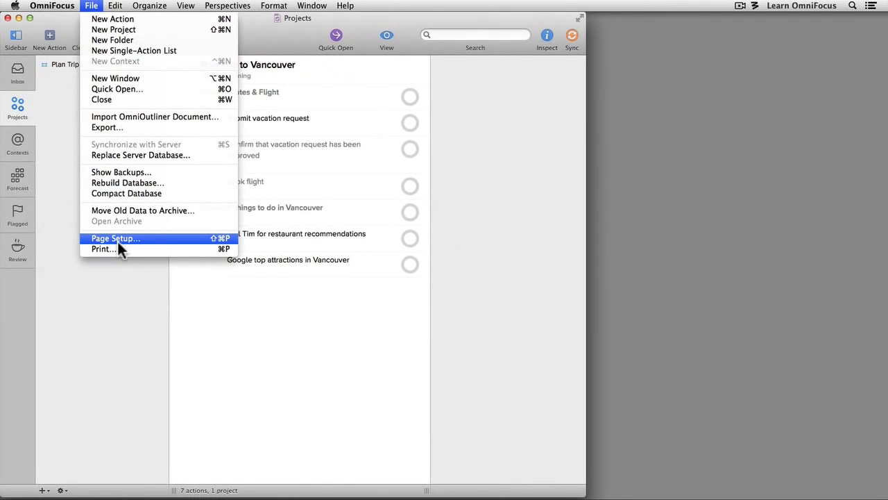
pyautogui.click(110, 398)
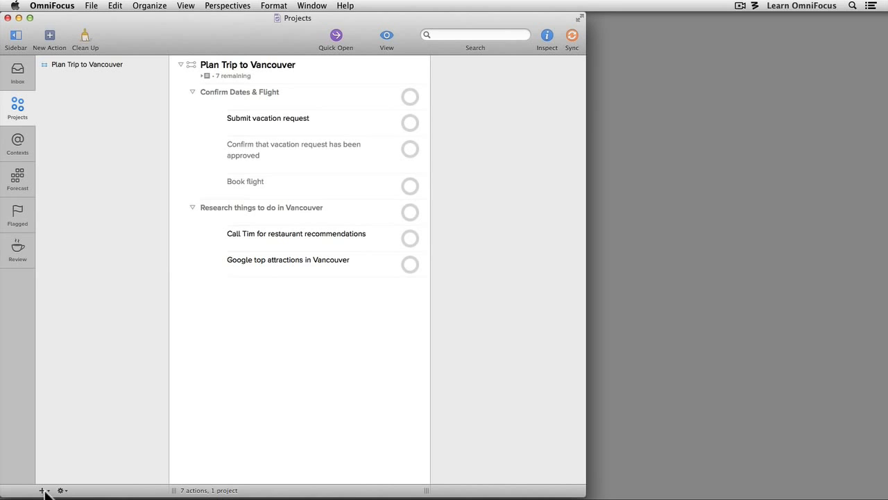
pyautogui.click(43, 490)
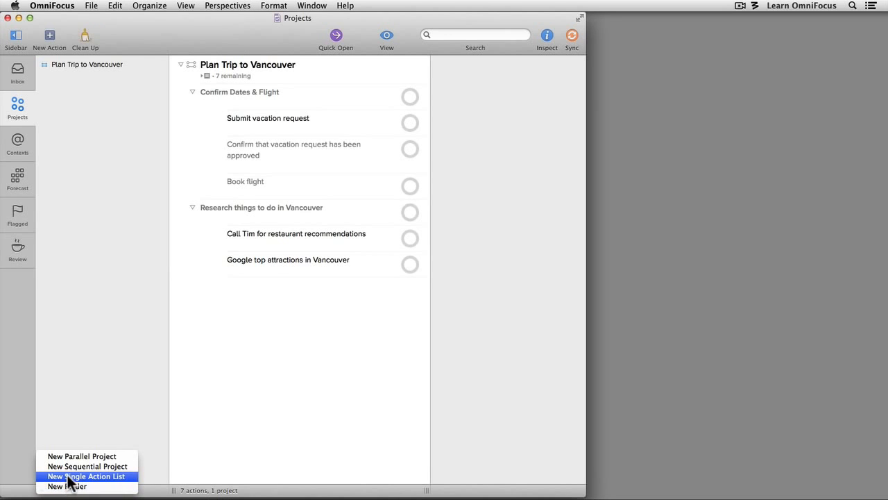
pyautogui.click(69, 476)
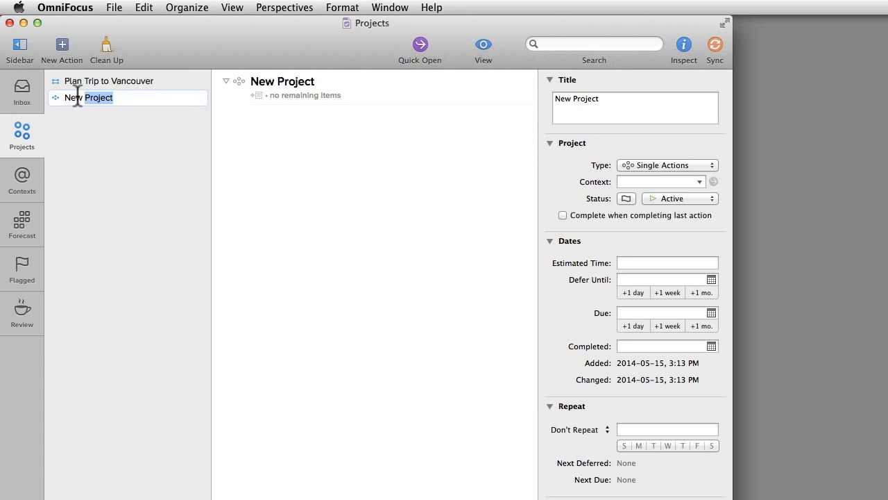
pyautogui.tripleClick(98, 97)
pyautogui.write('Car Maintenace')
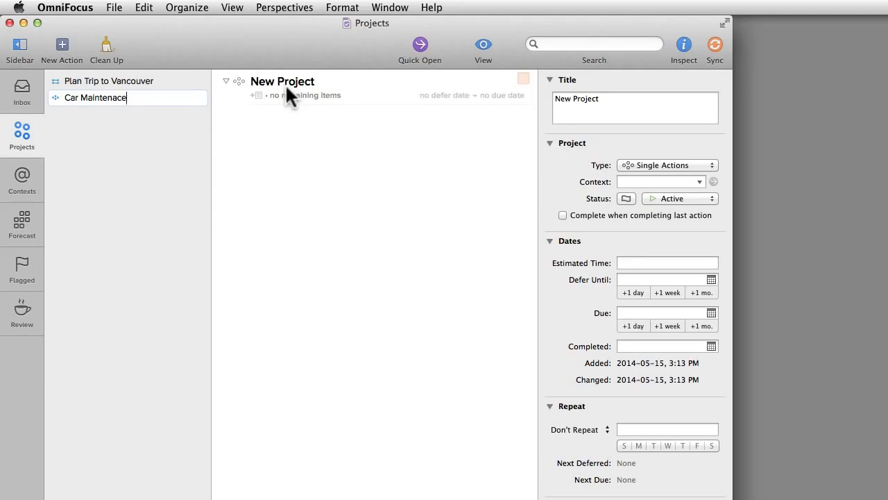
pyautogui.press('Return')
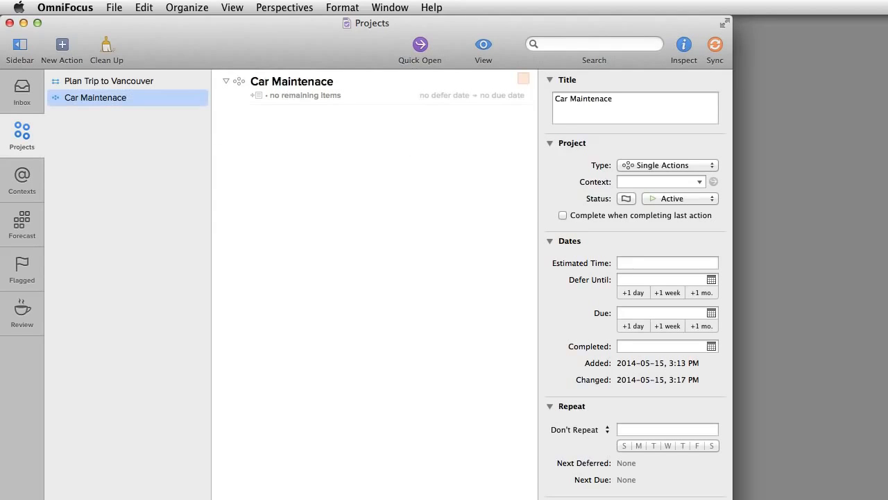
# Add the actions "Call to book an appointment for an oil change" and "Buy new windshield wipers" to the Car Maintenace list
pyautogui.click(302, 84)
pyautogui.press('Return')
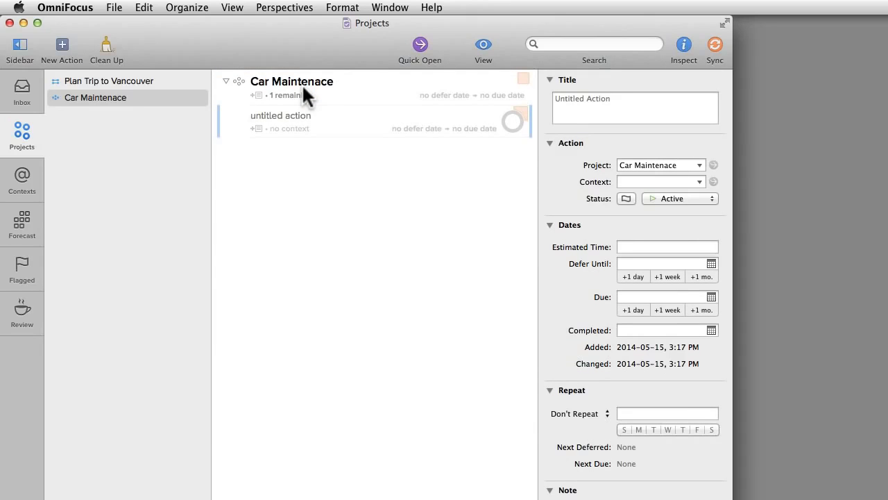
pyautogui.write('Call to book an appointment for an oil change')
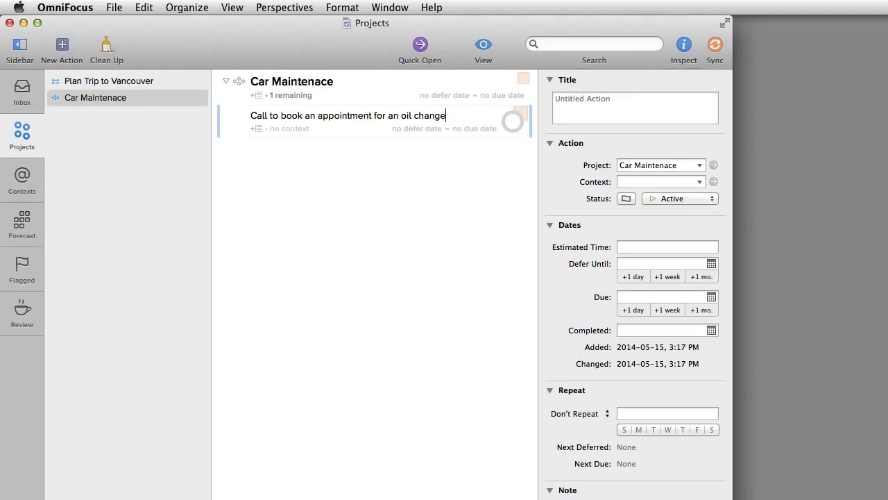
pyautogui.press('Return')
pyautogui.press('Return')
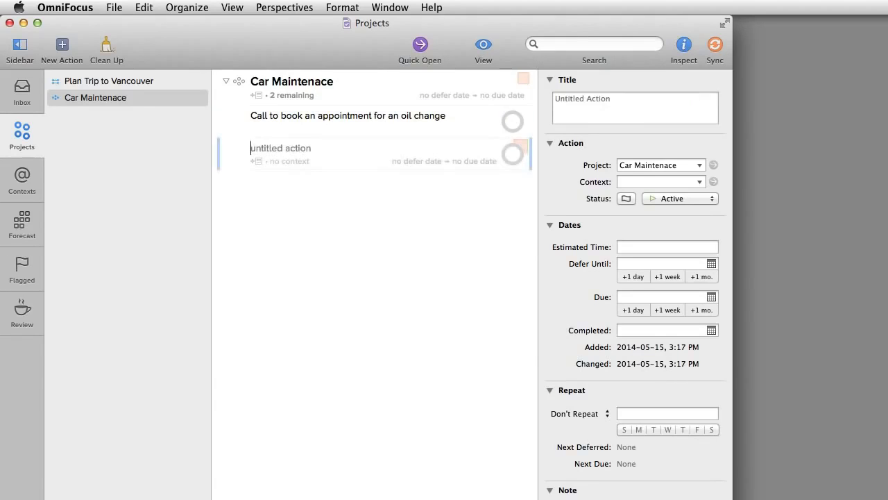
pyautogui.write('Buy new windshield wipers')
pyautogui.press('Return')
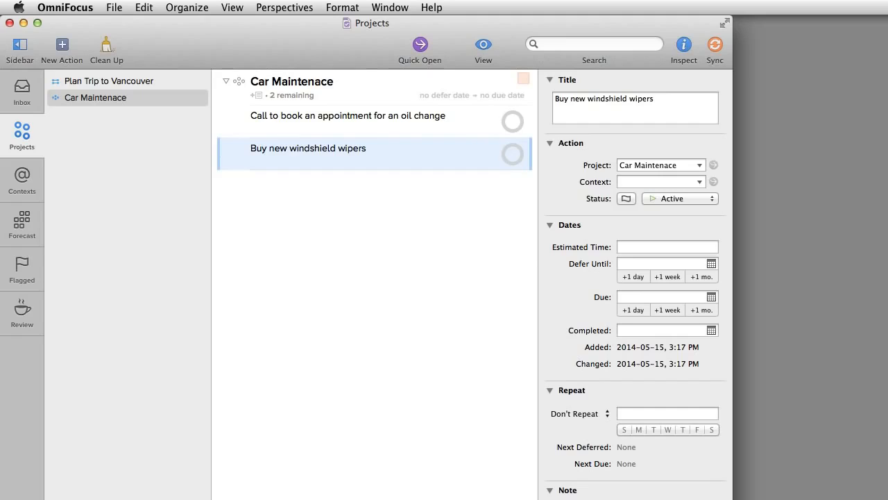